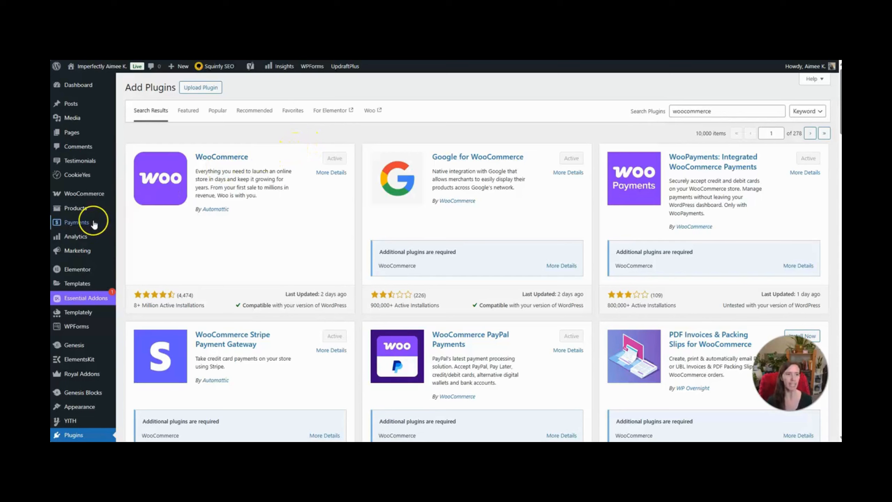
# Open the WooCommerce settings and review the General store options, including store address, selling and shipping locations, taxes, coupons and currency
pyautogui.moveTo(81, 213)
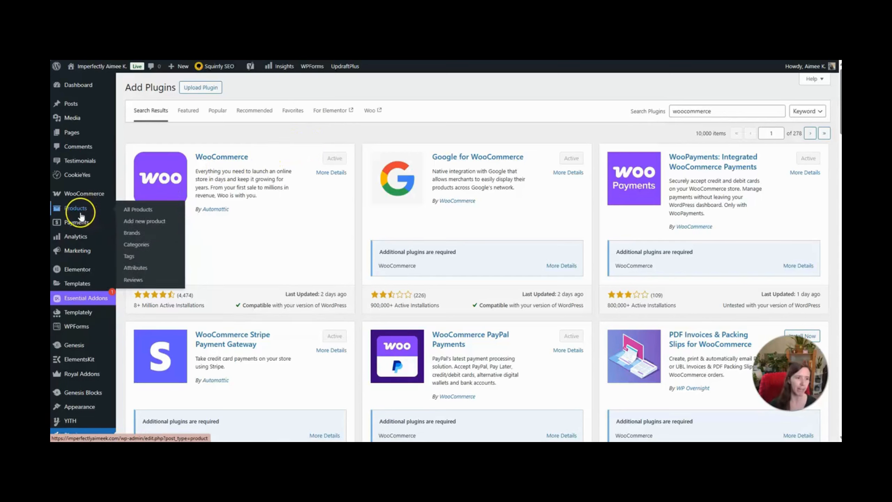
pyautogui.moveTo(75, 194)
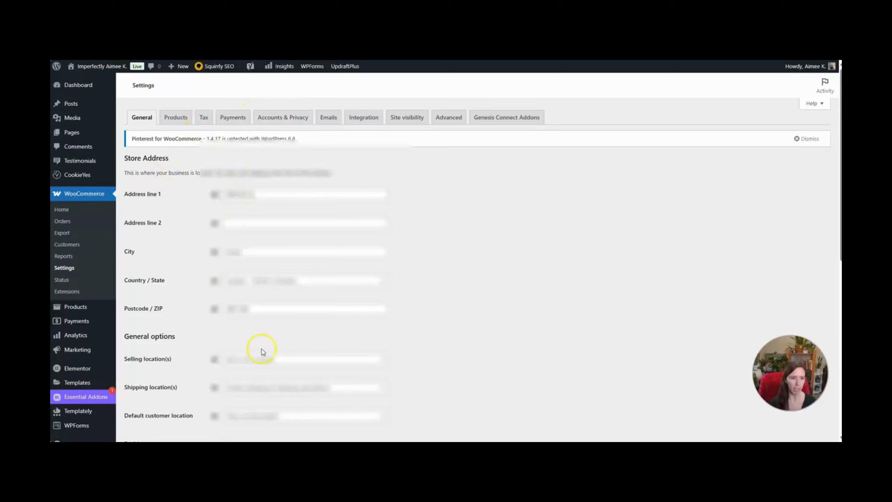
pyautogui.scroll(-5, 418, 327)
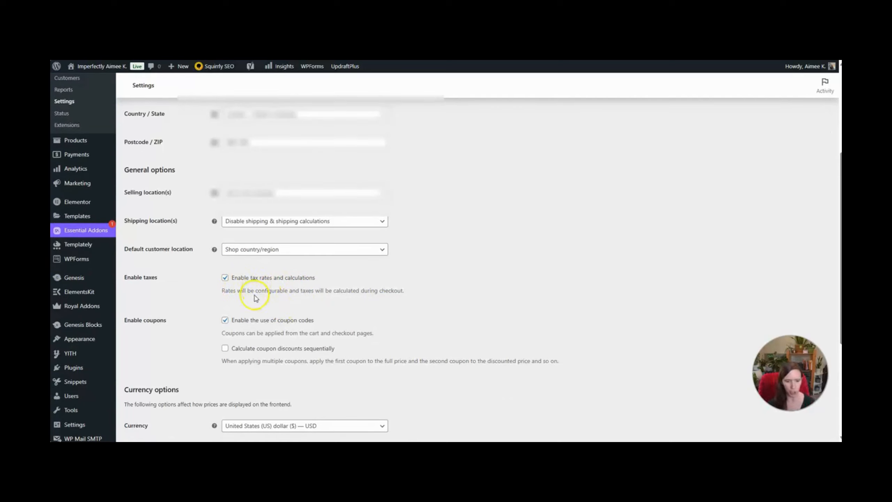
pyautogui.scroll(-5, 257, 291)
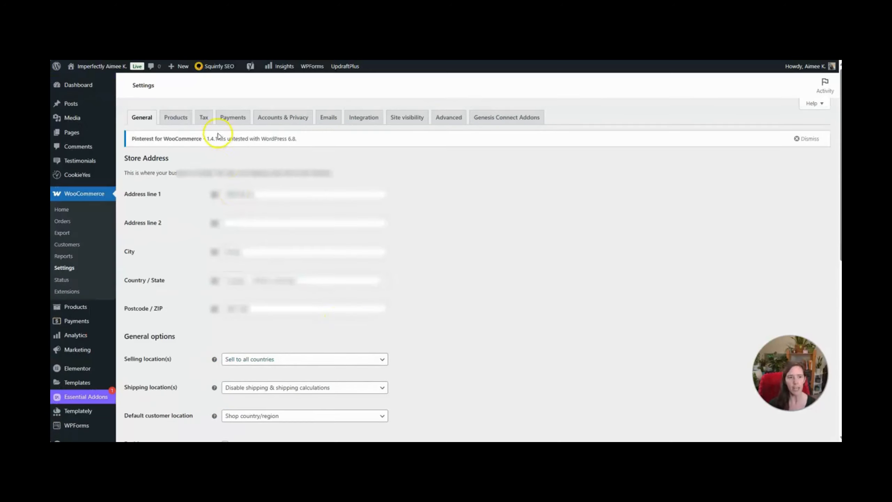
# Review the general product settings, covering the shop page, add to cart behaviour, measurements, reviews and product ratings
pyautogui.click(185, 120)
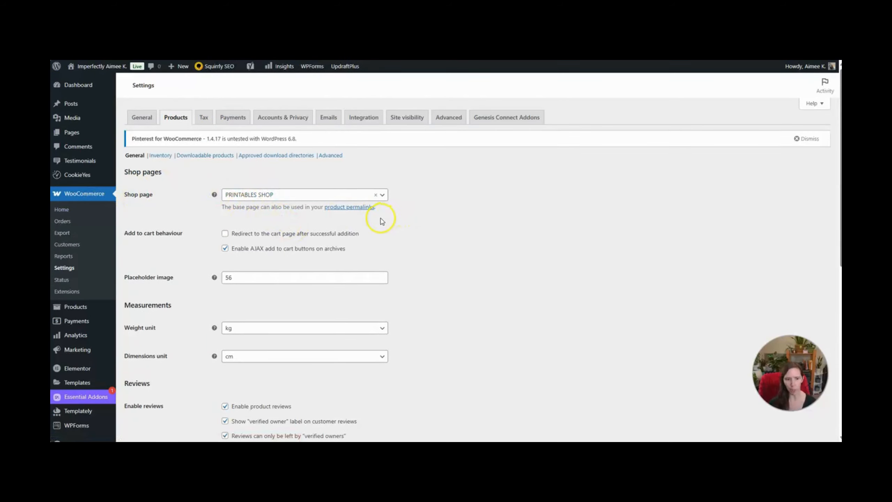
pyautogui.scroll(-1, 382, 222)
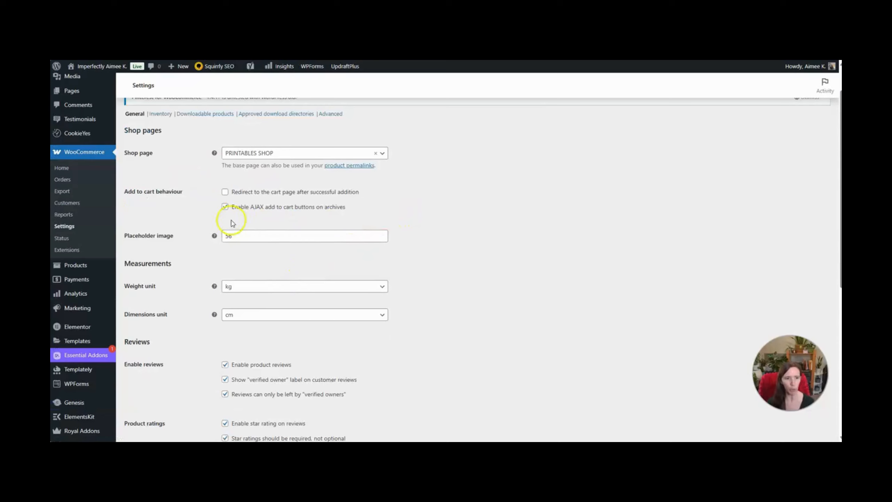
pyautogui.scroll(-1, 314, 313)
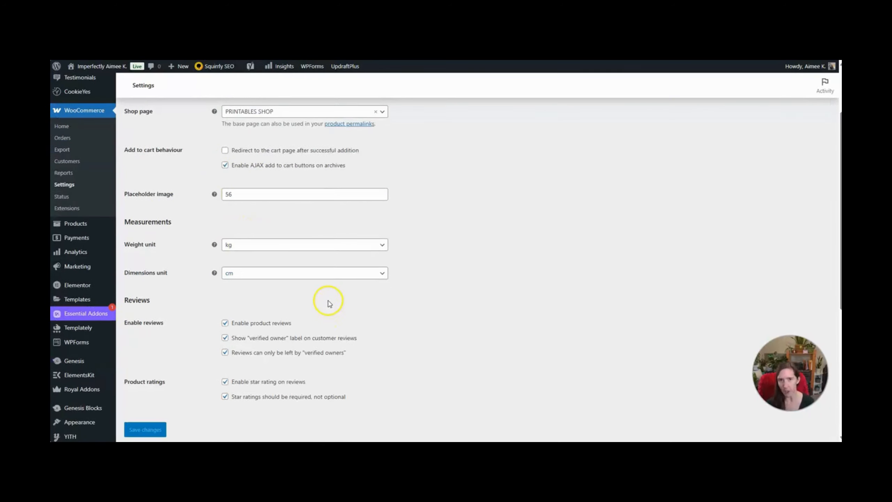
pyautogui.scroll(-1, 326, 304)
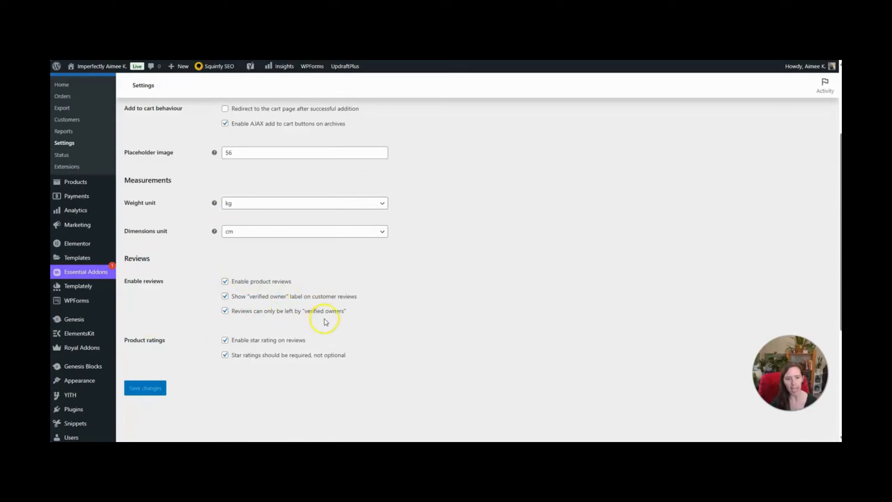
pyautogui.scroll(3, 326, 338)
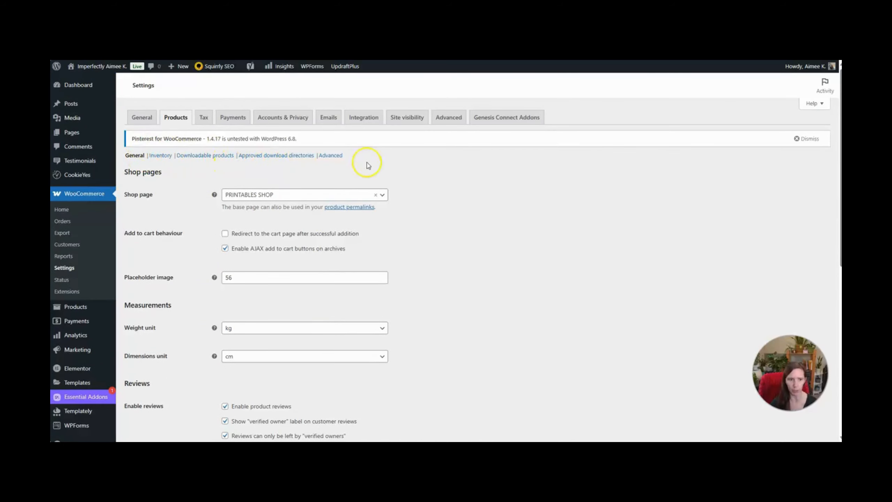
# Review the remaining product settings sections, from Inventory and Downloadable products through Approved download directories to Advanced
pyautogui.click(164, 156)
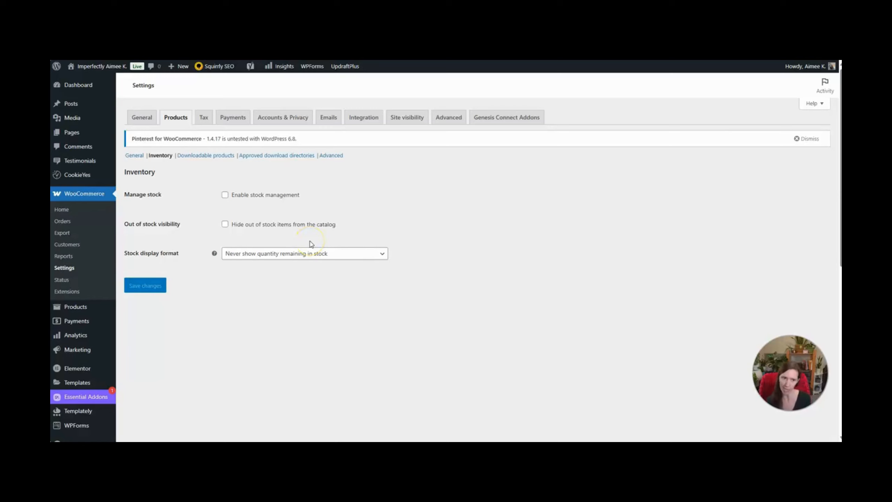
pyautogui.click(199, 158)
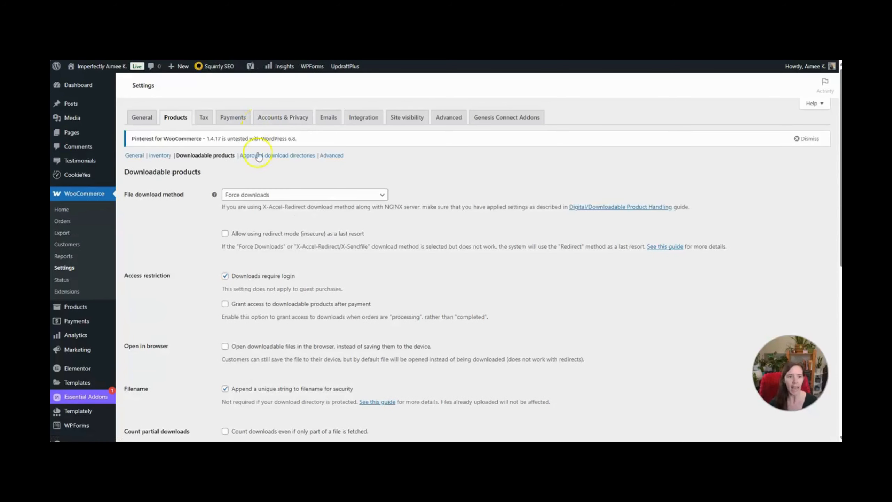
pyautogui.scroll(-1, 408, 257)
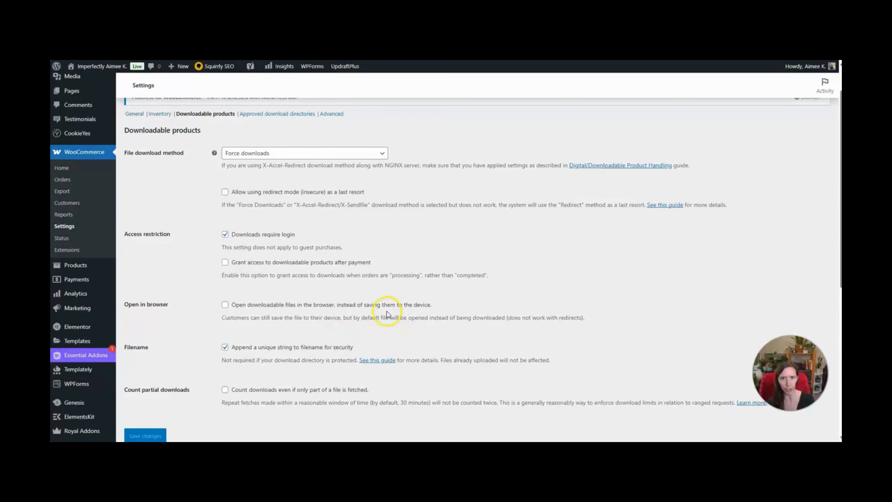
pyautogui.scroll(-2, 398, 309)
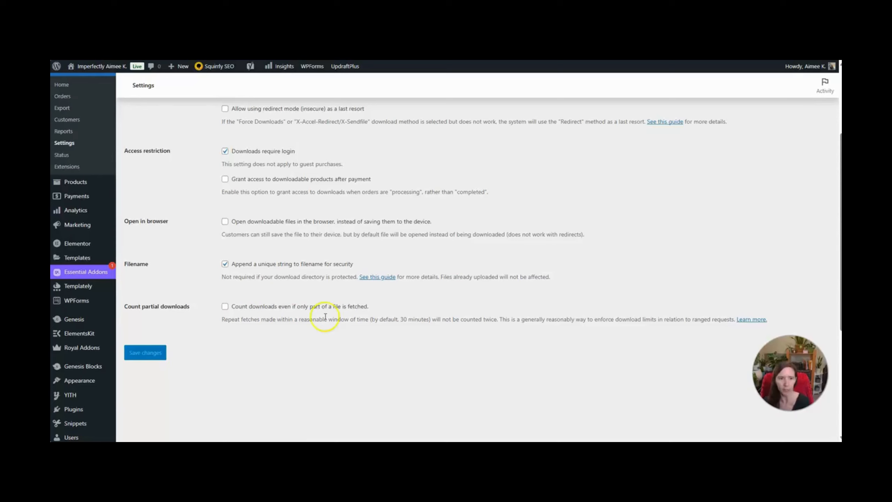
pyautogui.scroll(3, 328, 324)
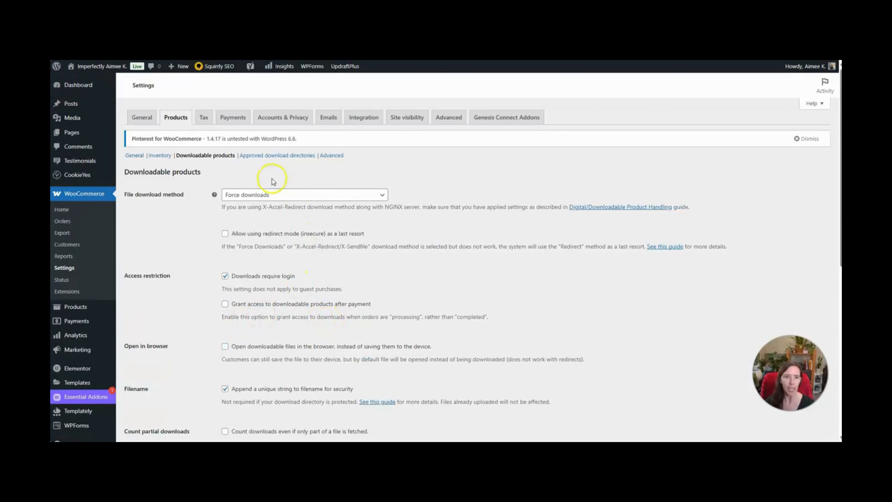
pyautogui.click(291, 156)
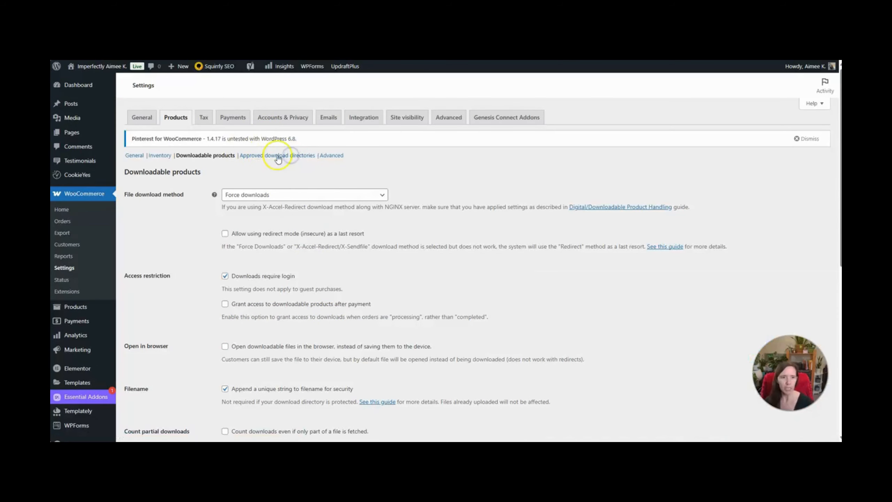
pyautogui.click(337, 156)
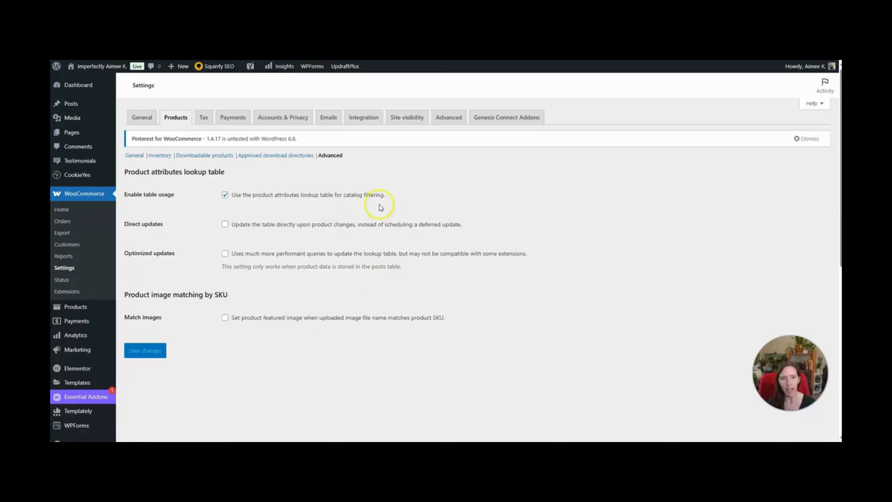
# Review the store's tax options and check how product prices and their suffix display on the Printables Shop page
pyautogui.click(204, 117)
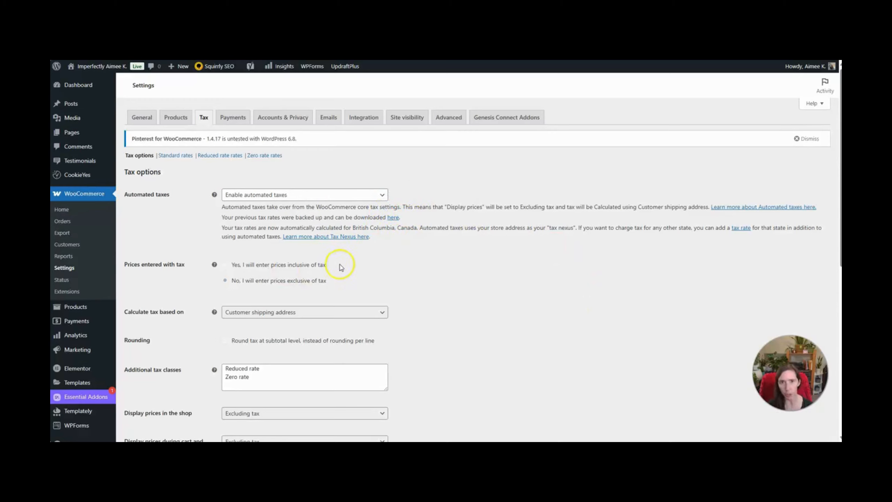
pyautogui.scroll(-5, 317, 308)
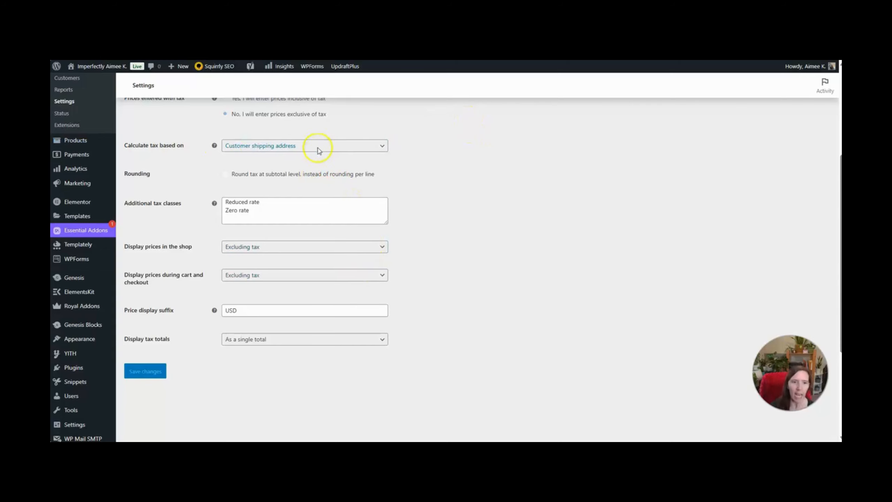
pyautogui.scroll(4, 348, 362)
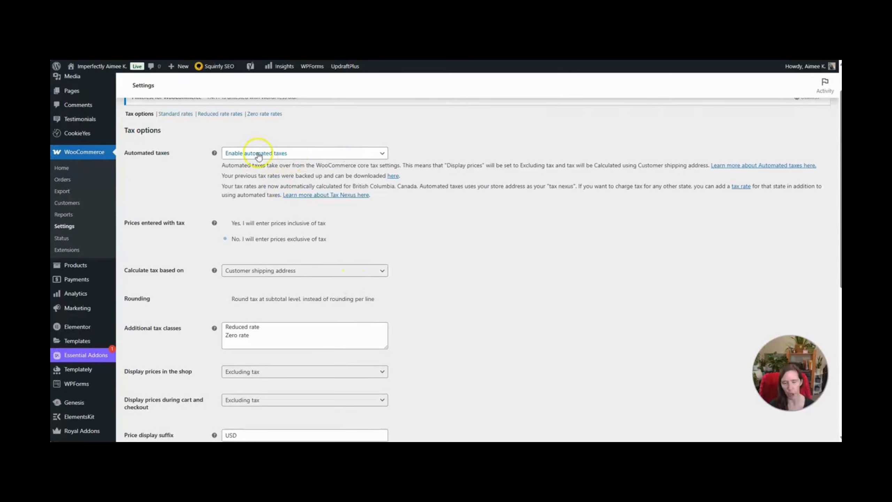
pyautogui.scroll(-3, 257, 217)
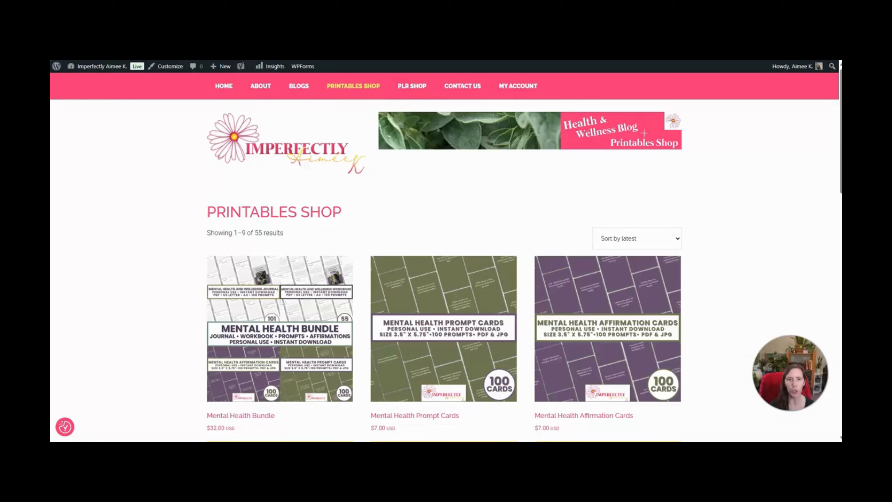
pyautogui.scroll(-1, 442, 269)
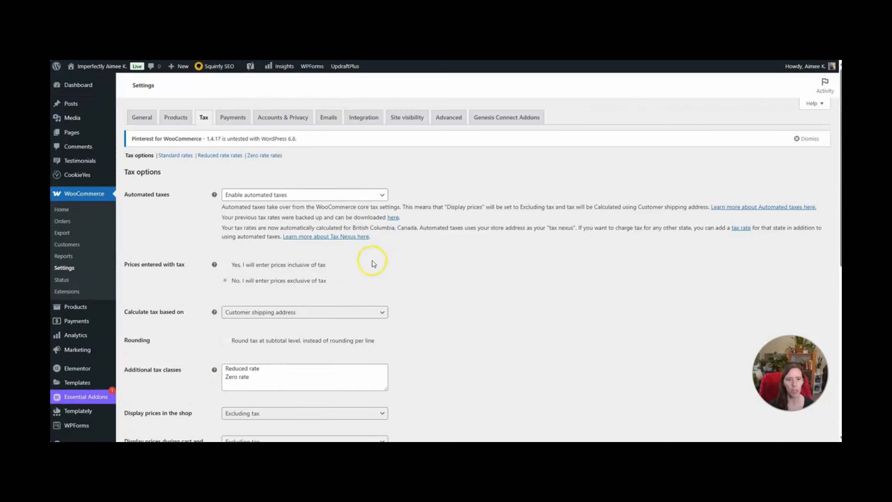
# Review the store's payment methods and the Accounts & Privacy settings, down to the personal data retention options
pyautogui.click(233, 117)
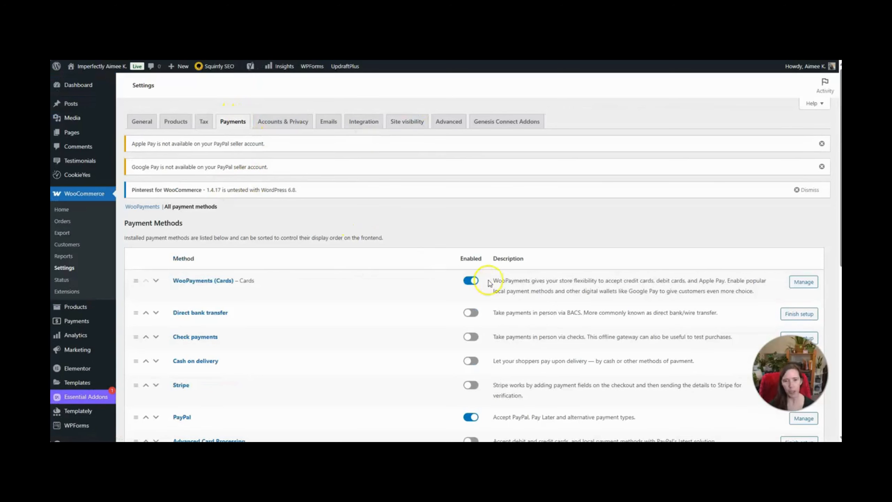
pyautogui.scroll(-2, 491, 225)
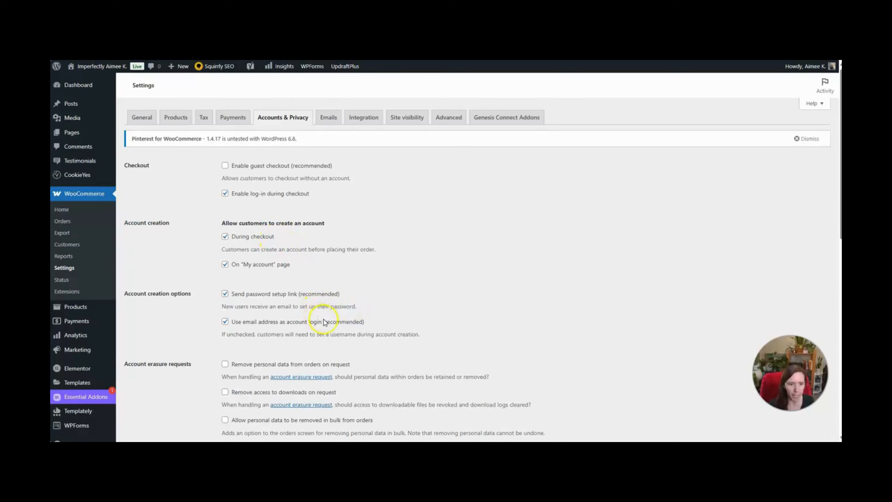
pyautogui.scroll(-3, 324, 322)
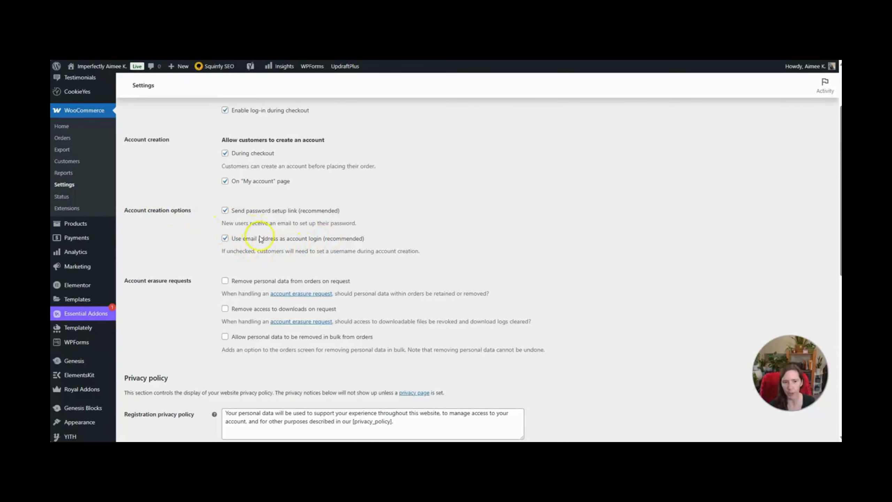
pyautogui.scroll(-10, 297, 331)
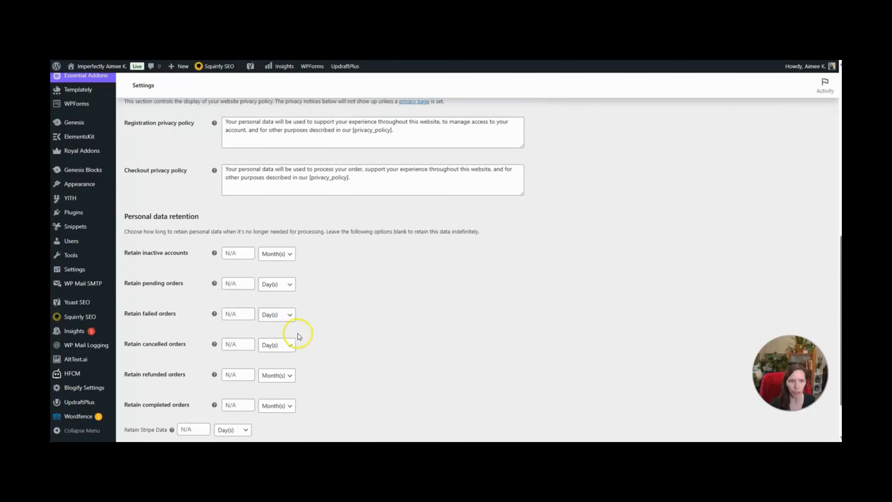
pyautogui.scroll(-2, 334, 329)
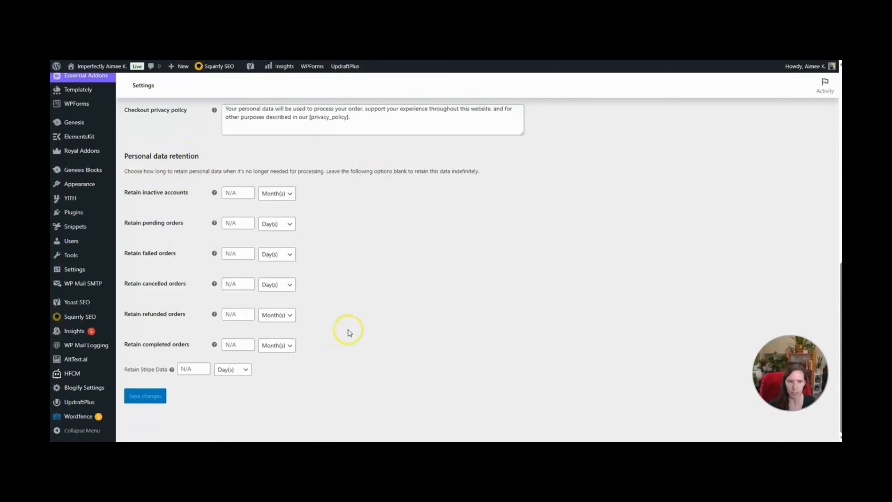
pyautogui.scroll(13, 437, 351)
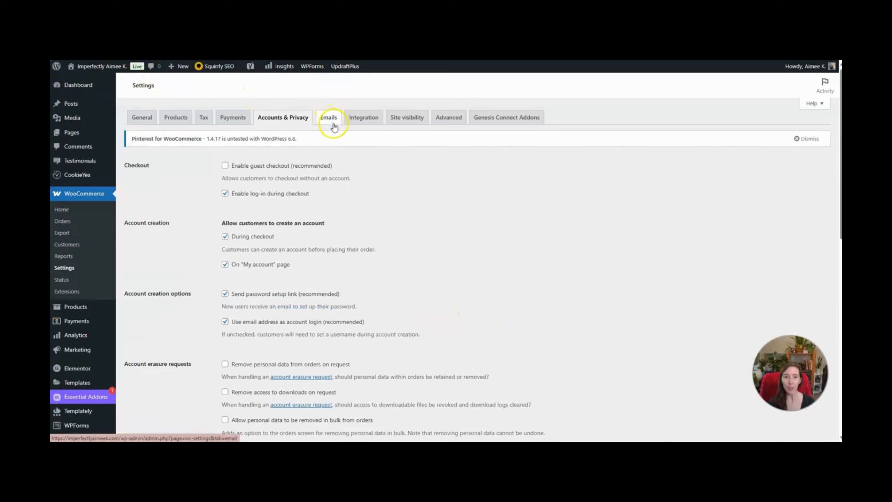
# Review the list of WooCommerce email notifications in the Emails settings
pyautogui.click(328, 115)
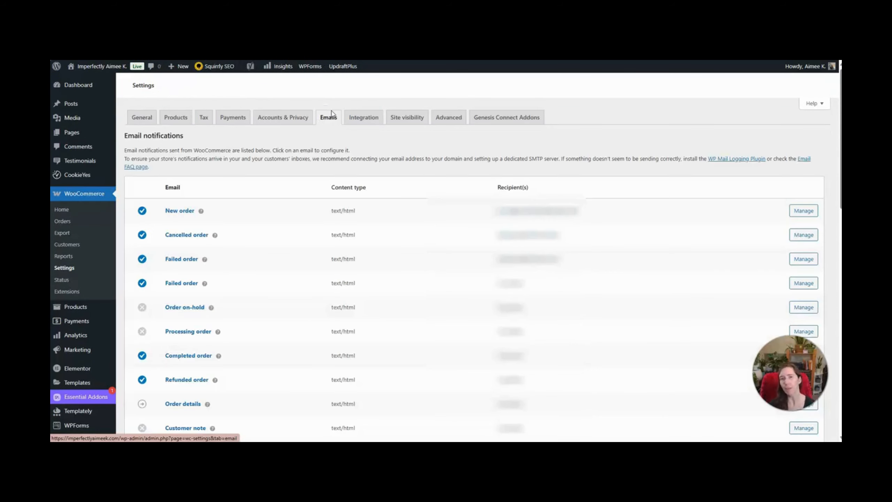
pyautogui.click(325, 116)
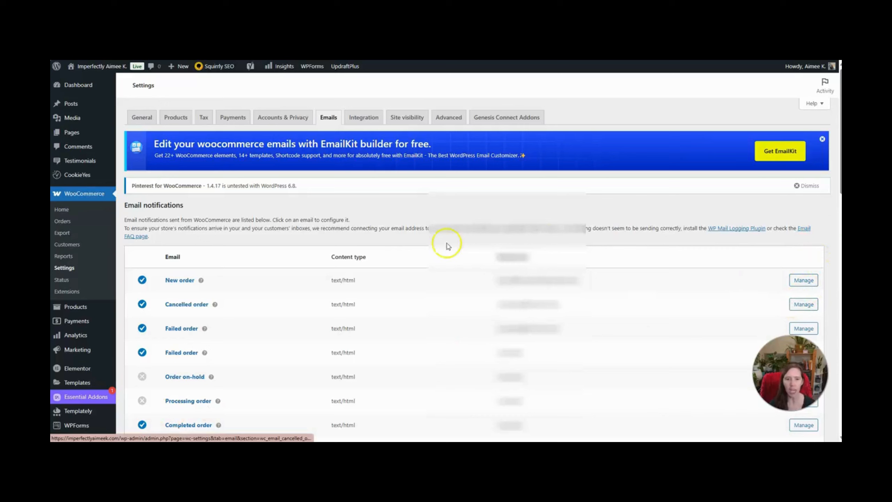
pyautogui.scroll(-3, 269, 285)
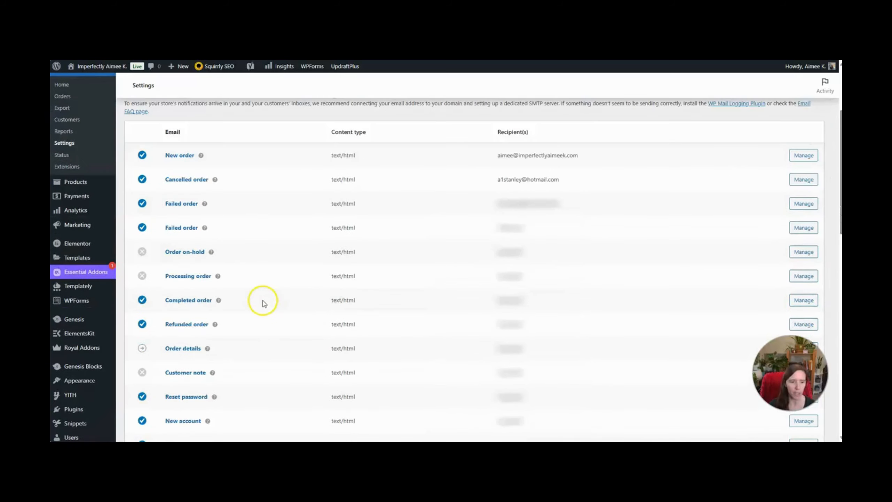
pyautogui.scroll(3, 264, 303)
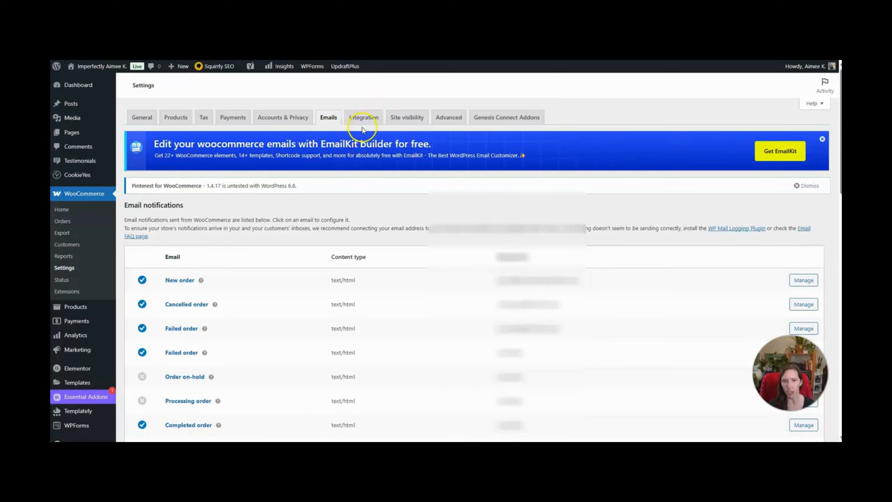
# Review the Site visibility options and the Advanced page setup with its checkout endpoints
pyautogui.click(416, 118)
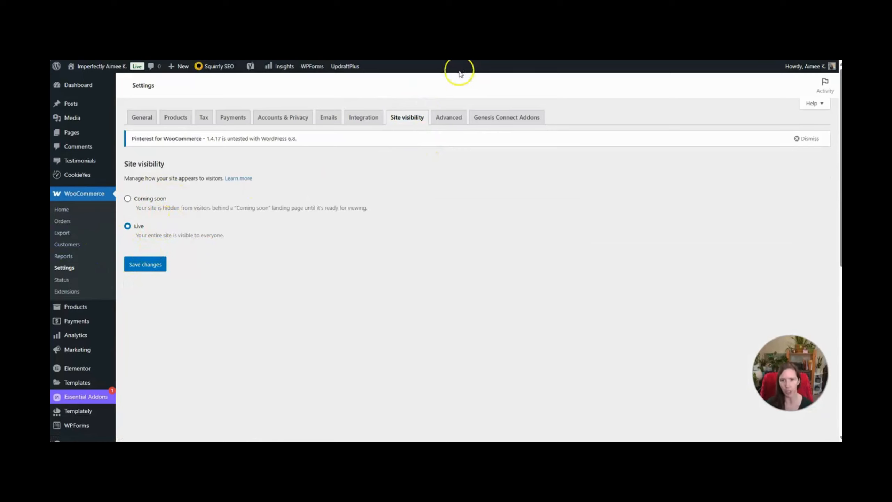
pyautogui.click(450, 119)
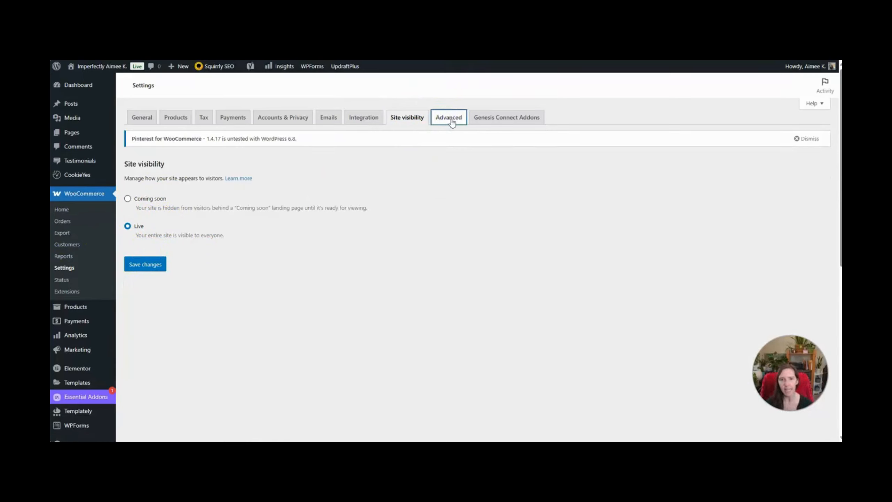
pyautogui.click(439, 114)
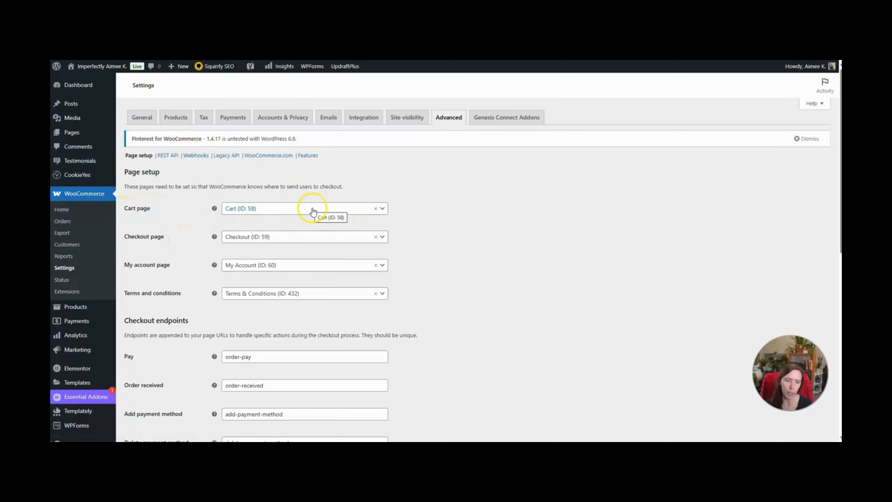
pyautogui.scroll(-2, 280, 263)
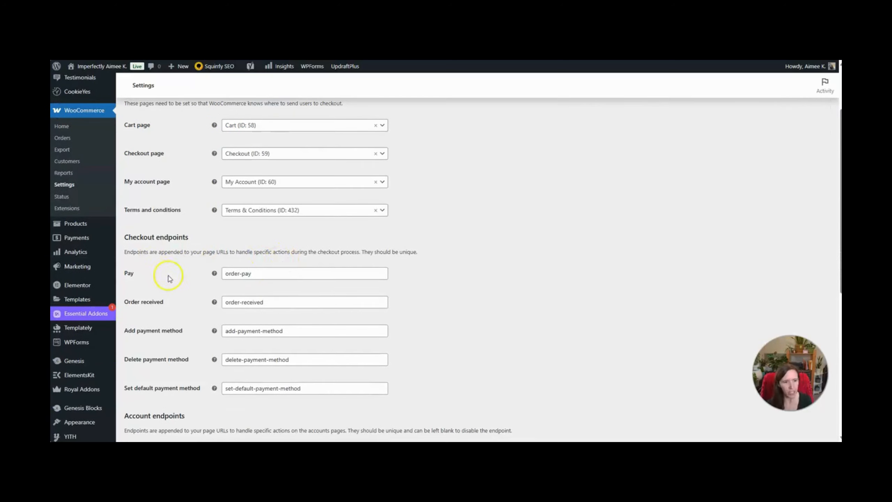
# Review the remaining checkout endpoints and the account endpoints in the Advanced page setup
pyautogui.scroll(-4, 267, 327)
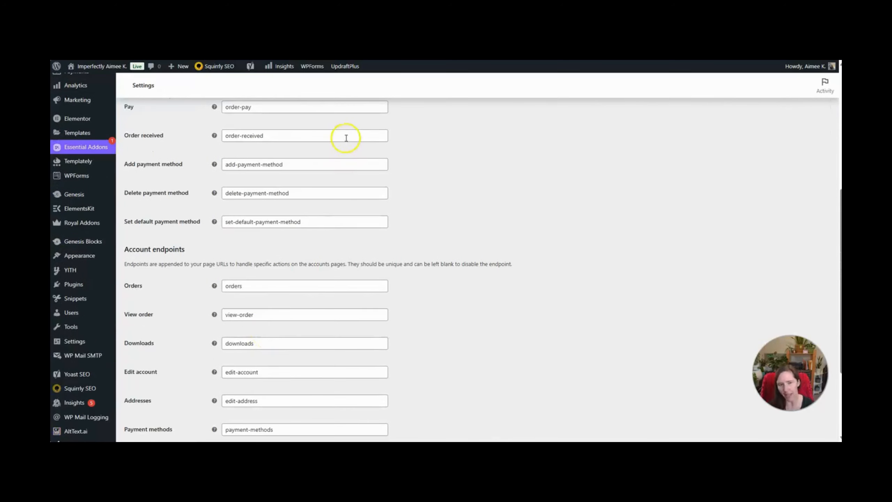
pyautogui.scroll(-2, 342, 372)
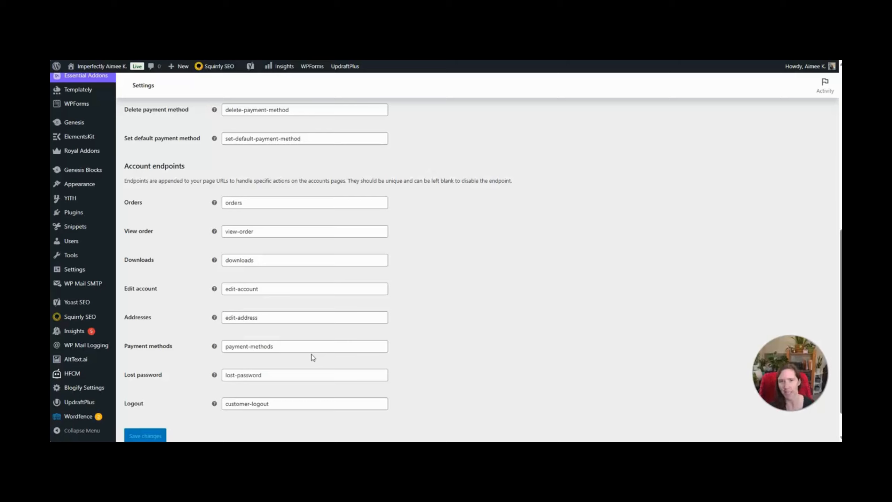
pyautogui.scroll(1, 316, 361)
pyautogui.scroll(-5, 333, 342)
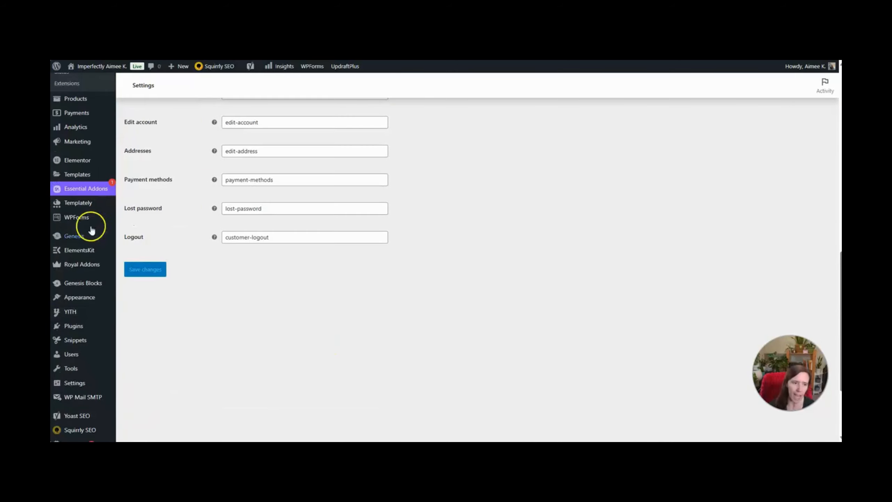
pyautogui.click(157, 274)
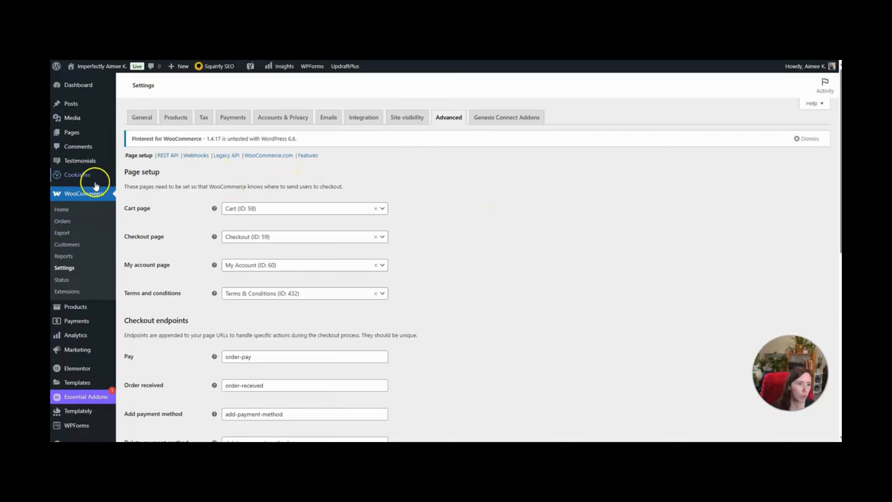
# Start a new product from the Products list and title it "Mental Health & Wellbeing Journal"
pyautogui.moveTo(72, 311)
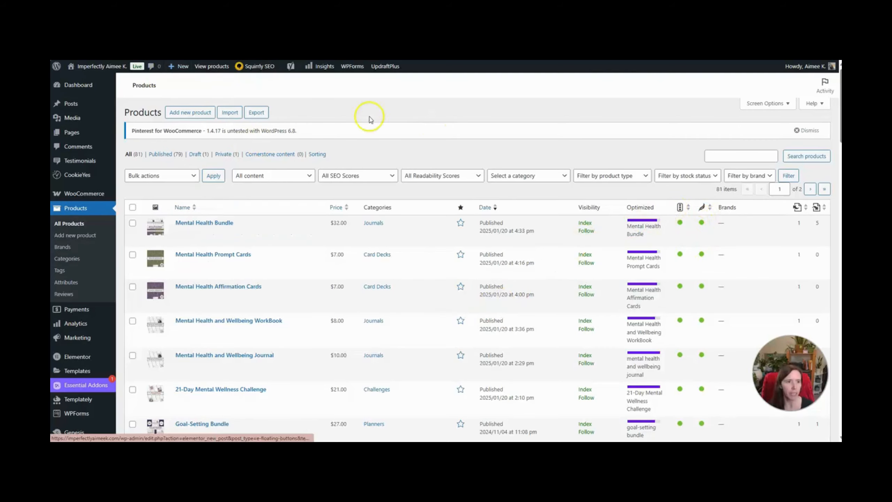
pyautogui.click(189, 113)
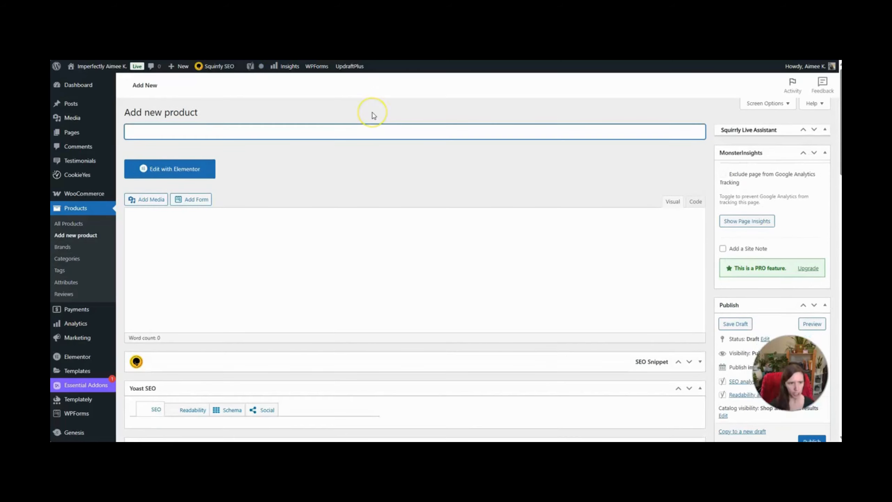
pyautogui.write('Men')
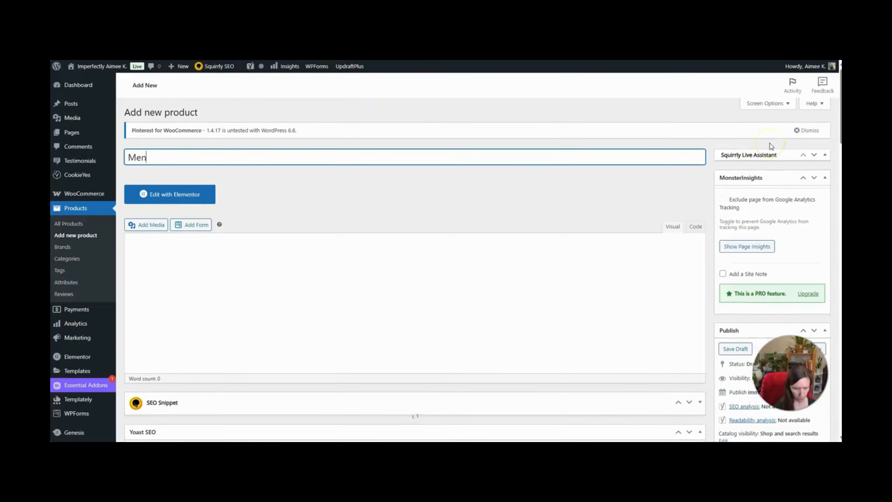
pyautogui.write('tal')
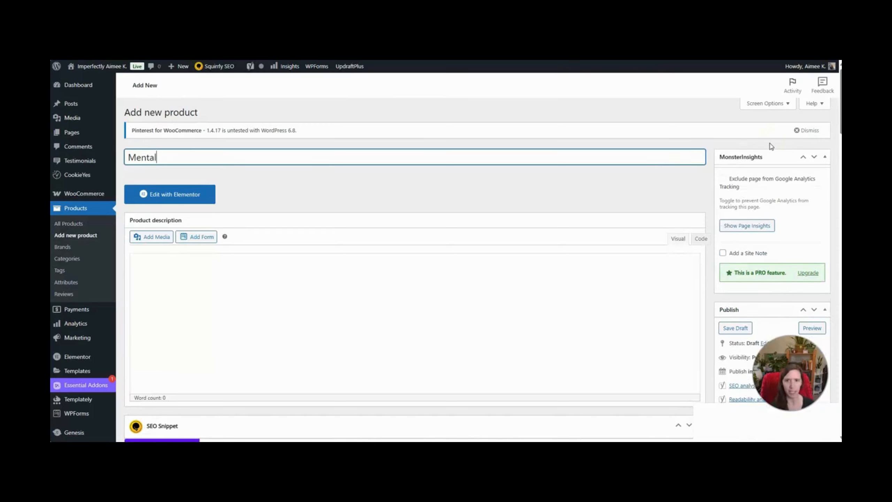
pyautogui.write(' He')
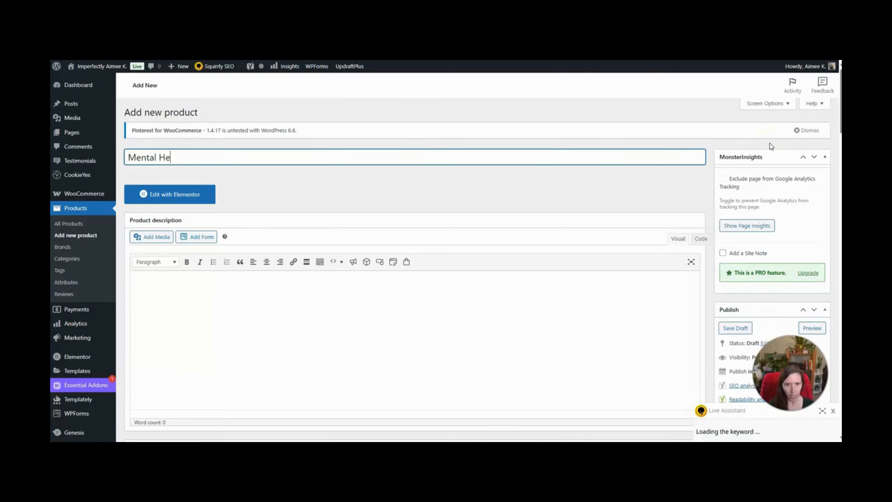
pyautogui.write('alth &')
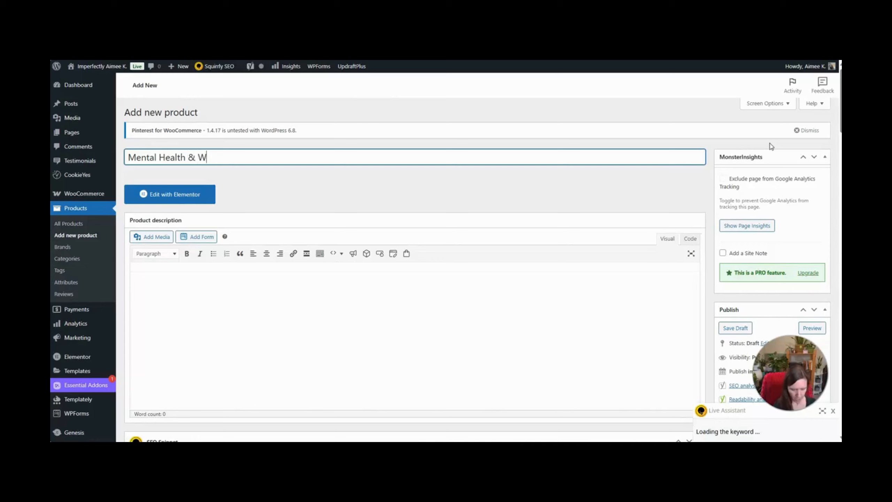
pyautogui.write(' Wellbe')
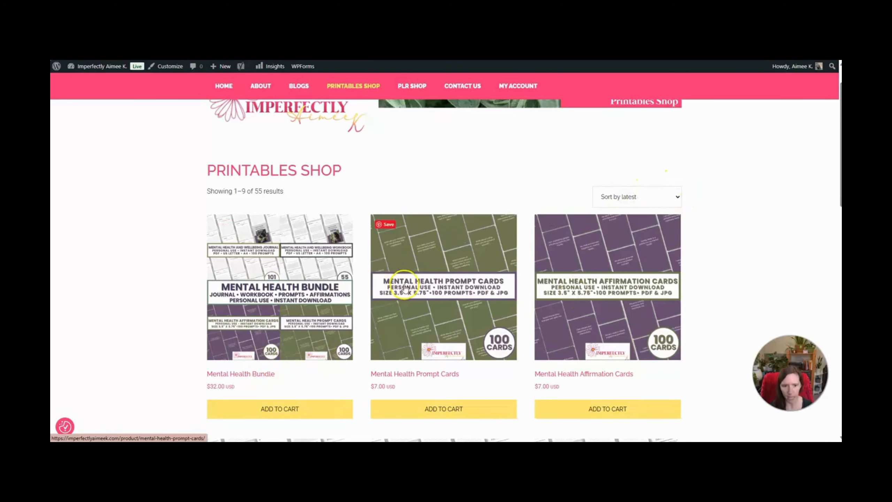
# Open the live Mental Health and Wellbeing Journal listing in the Printables Shop and examine how its short and full descriptions appear
pyautogui.scroll(-5, 404, 288)
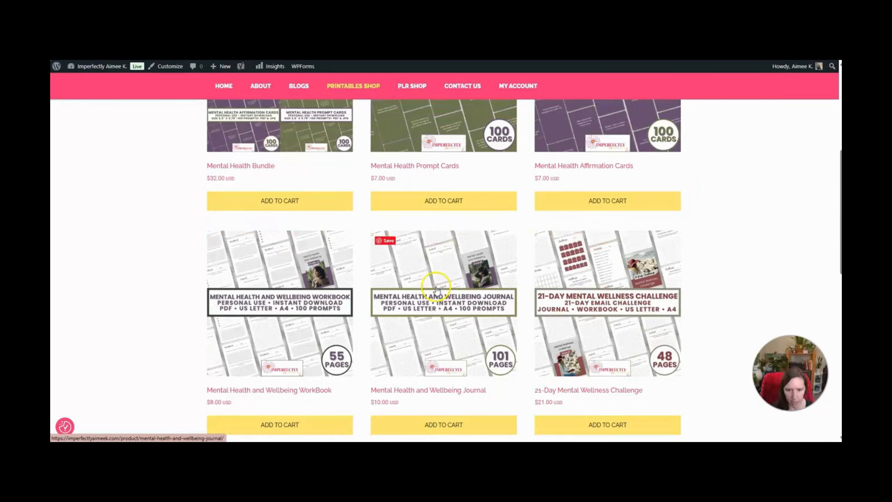
pyautogui.click(432, 289)
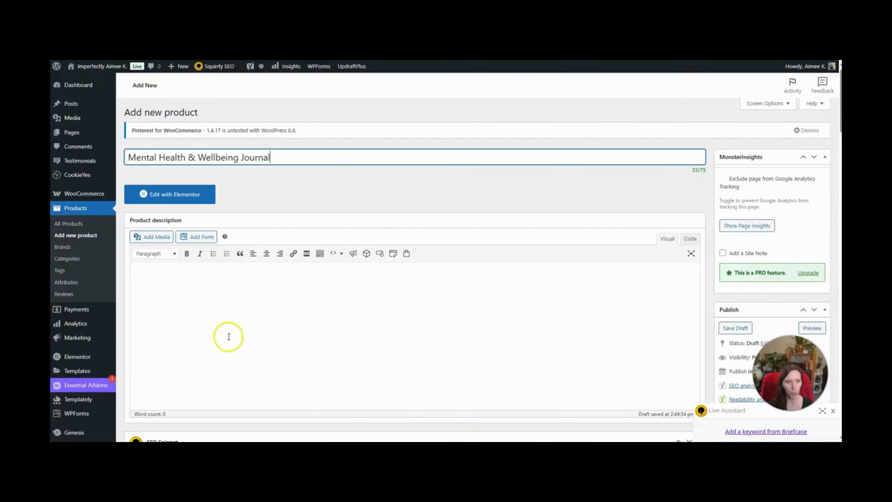
pyautogui.scroll(-4, 227, 336)
pyautogui.scroll(3, 212, 309)
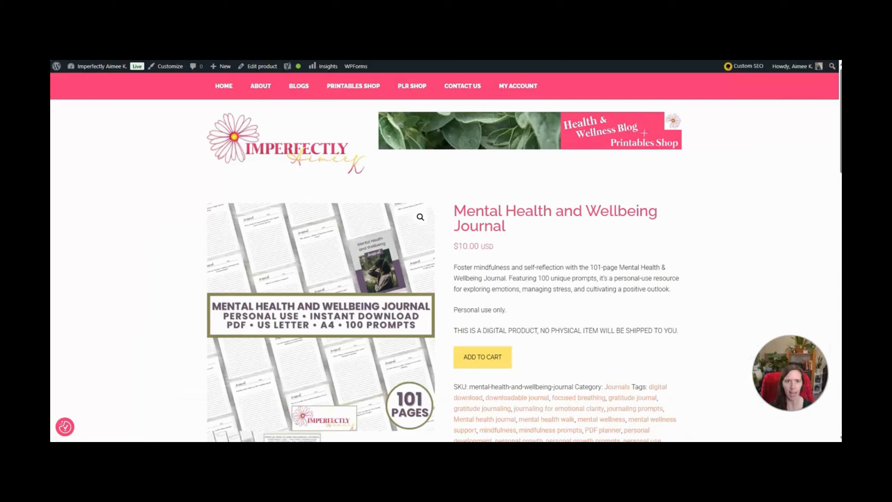
pyautogui.scroll(-8, 700, 350)
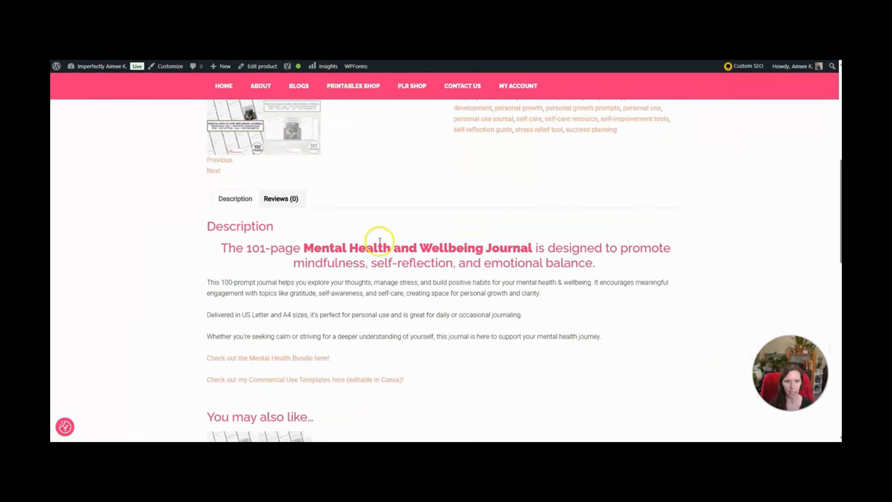
pyautogui.scroll(-5, 244, 243)
pyautogui.scroll(2, 281, 227)
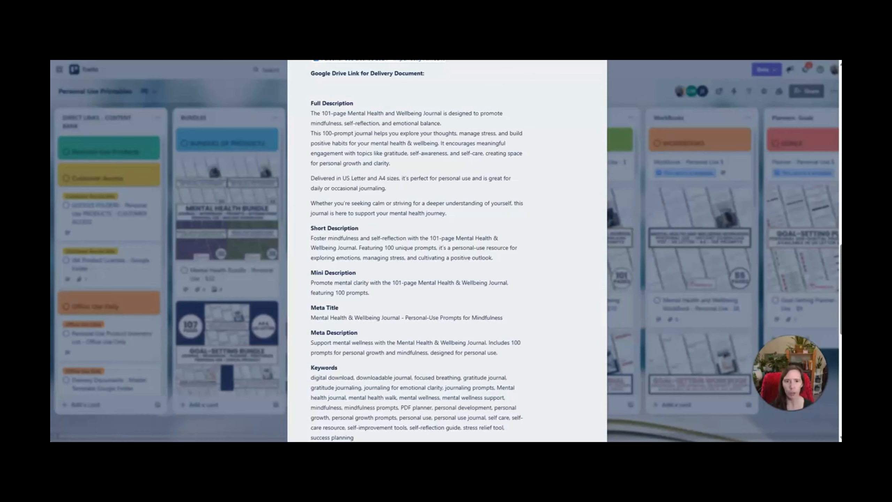
# Copy the journal's Full Description text from its Trello card and paste it into the new product's description
pyautogui.moveTo(327, 117); pyautogui.dragTo(452, 215)
pyautogui.hotkey('ctrl', 'c')
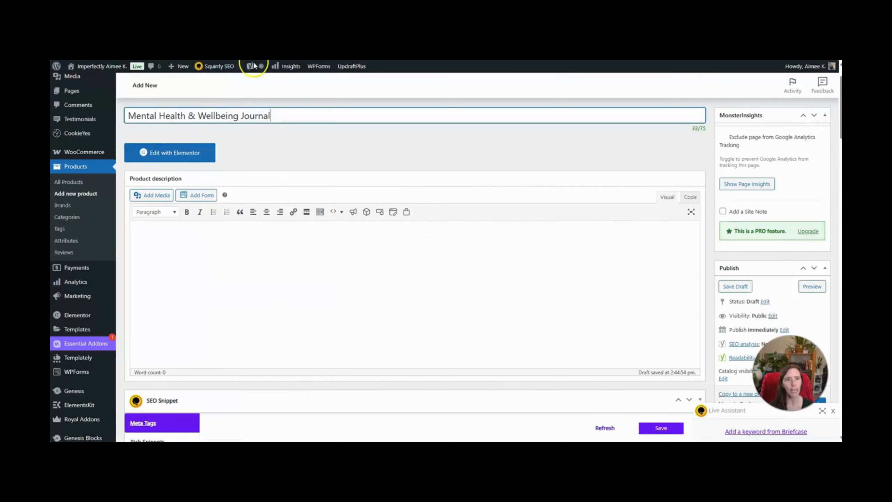
pyautogui.click(274, 269)
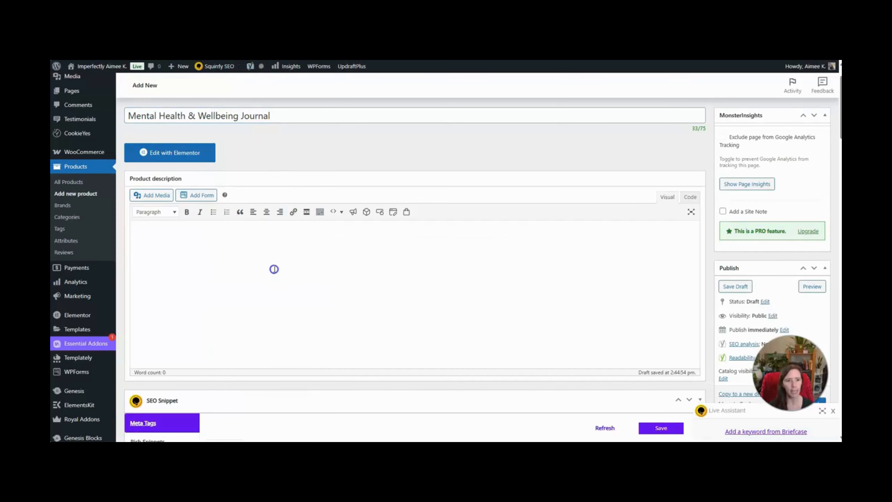
pyautogui.hotkey('ctrl', 'v')
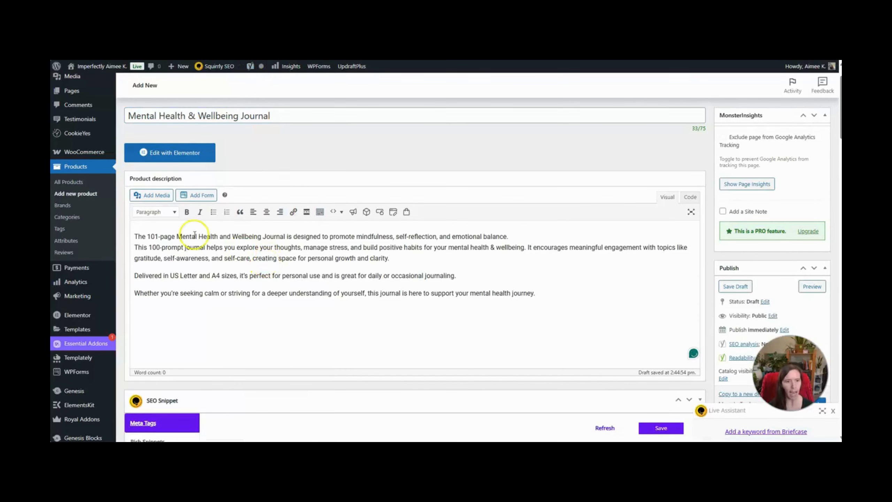
pyautogui.click(400, 243)
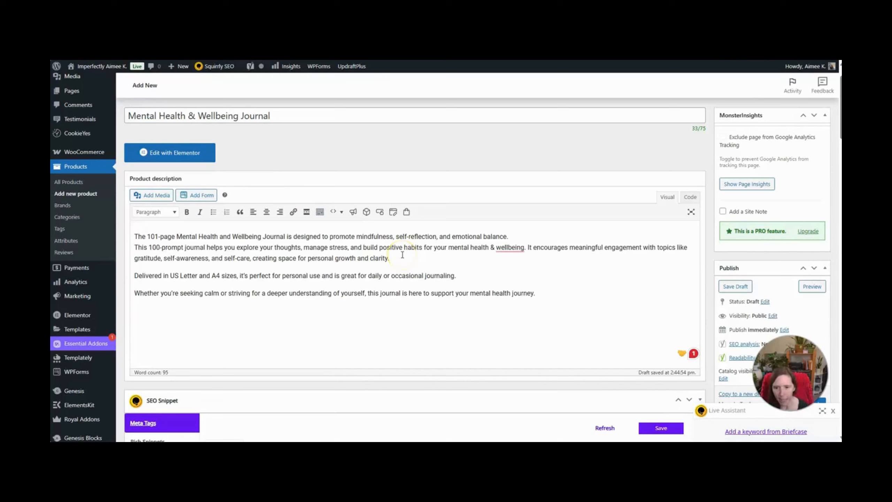
pyautogui.scroll(-1, 331, 298)
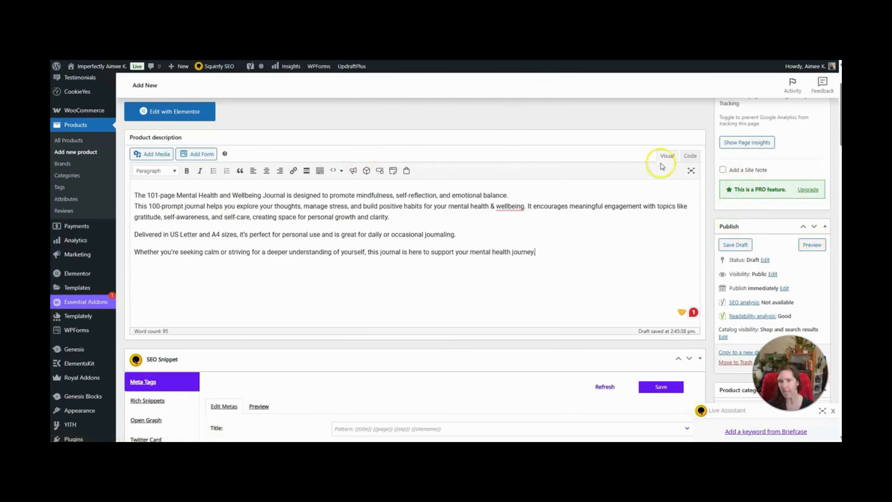
pyautogui.click(638, 264)
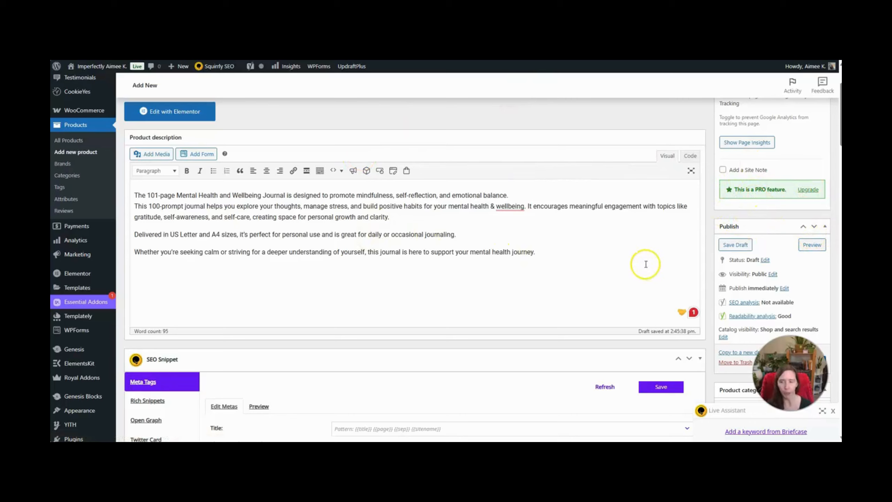
pyautogui.click(353, 303)
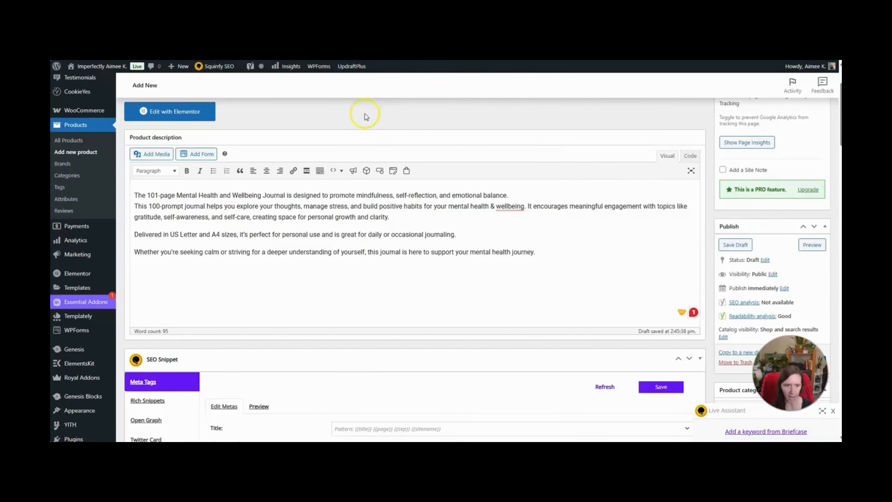
# Review the product's SEO Snippet and Yoast SEO fields, and look over the live journal listing
pyautogui.scroll(-3, 353, 183)
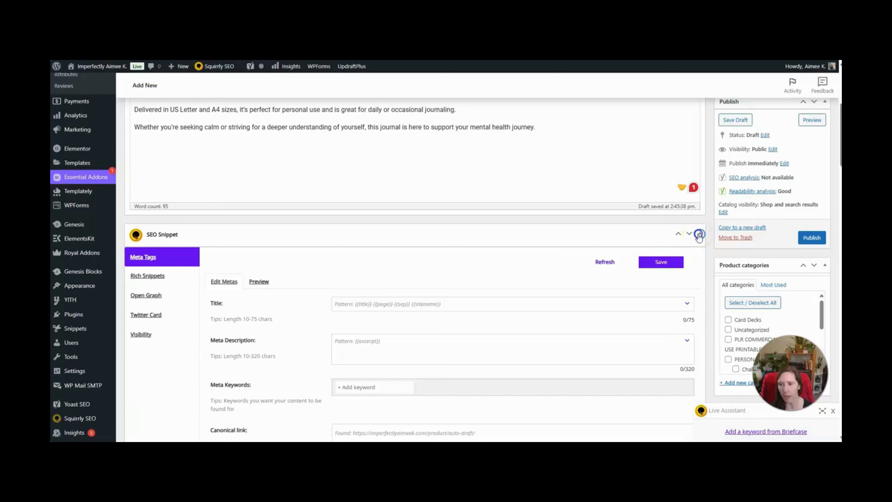
pyautogui.scroll(-9, 588, 243)
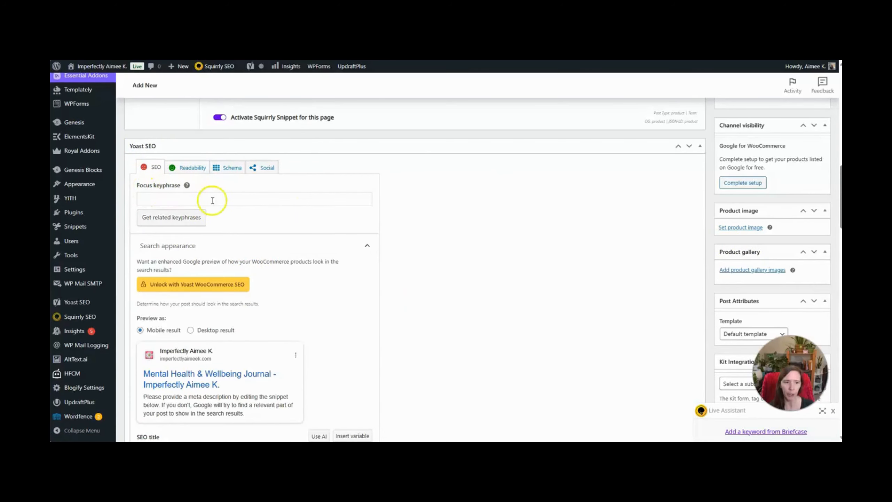
pyautogui.scroll(-5, 225, 211)
pyautogui.scroll(-1, 225, 220)
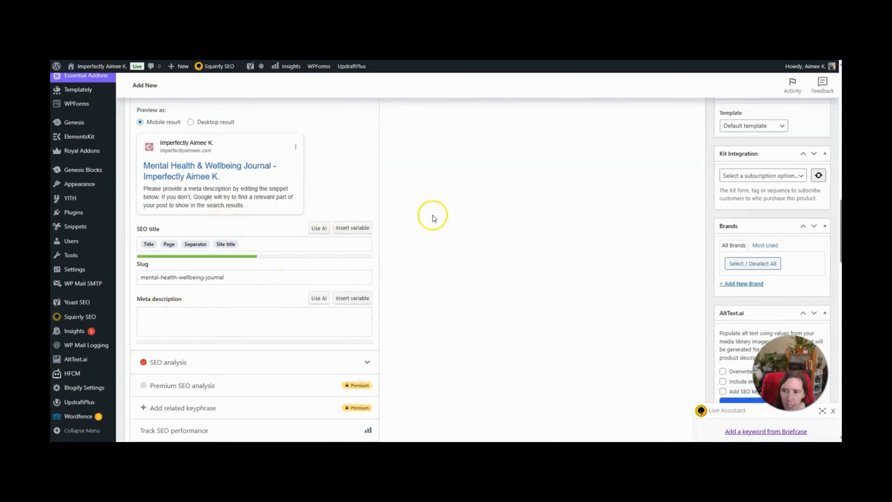
pyautogui.scroll(-8, 437, 242)
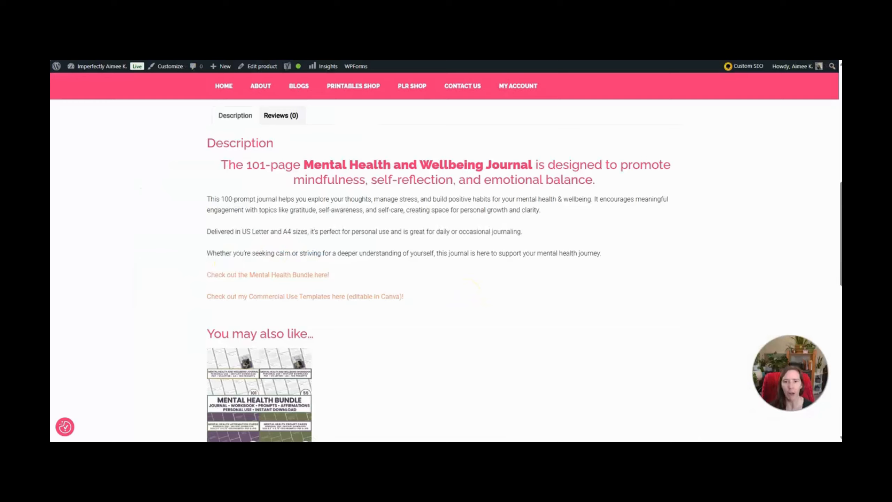
pyautogui.scroll(10, 532, 207)
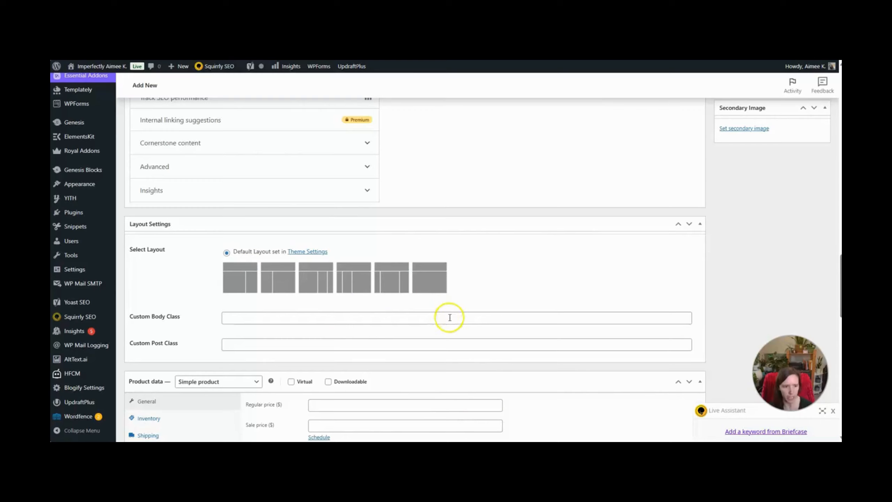
# Mark the product as Virtual and Downloadable, keeping Simple product as its product type
pyautogui.scroll(-4, 450, 314)
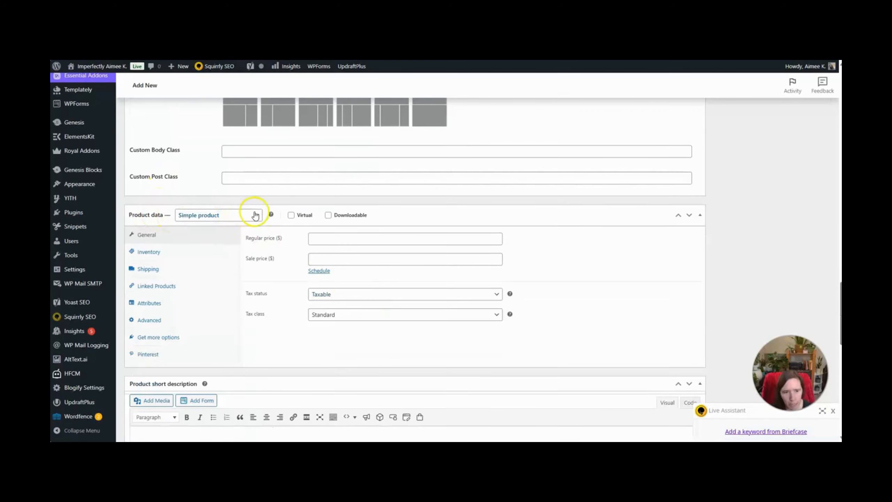
pyautogui.click(291, 214)
pyautogui.click(328, 215)
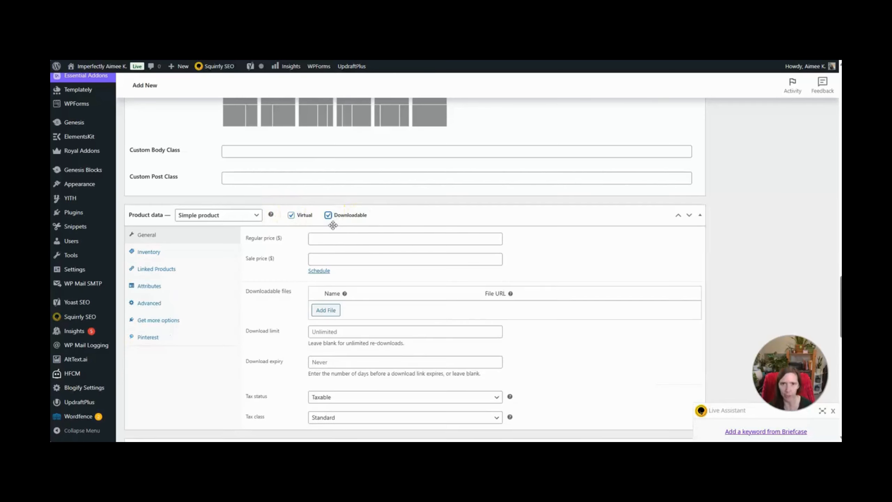
pyautogui.click(257, 216)
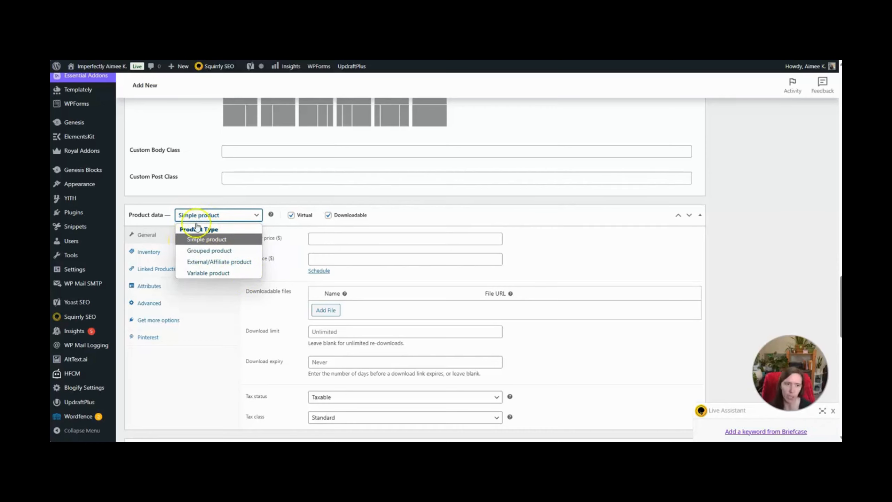
pyautogui.click(218, 215)
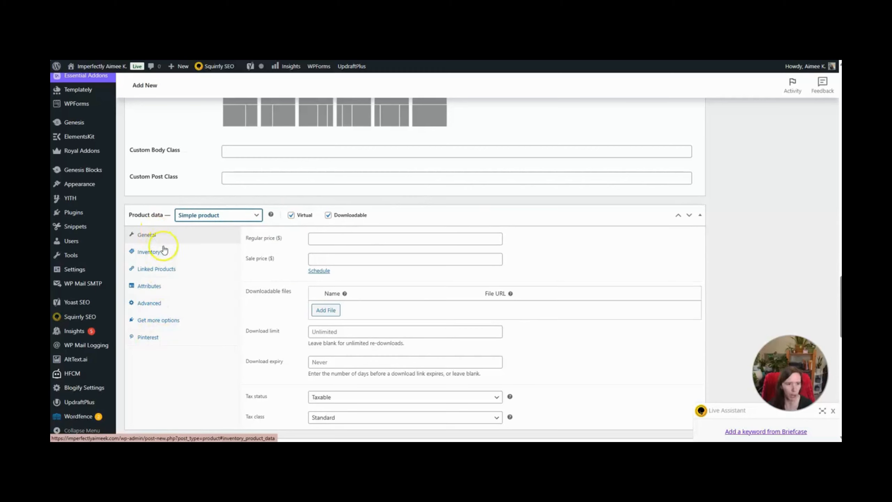
# Set the product's regular price to $10
pyautogui.click(377, 241)
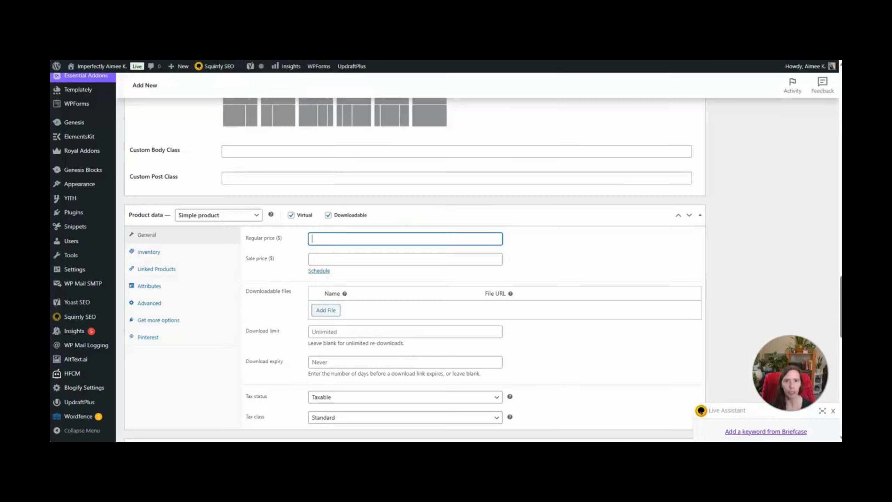
pyautogui.click(431, 353)
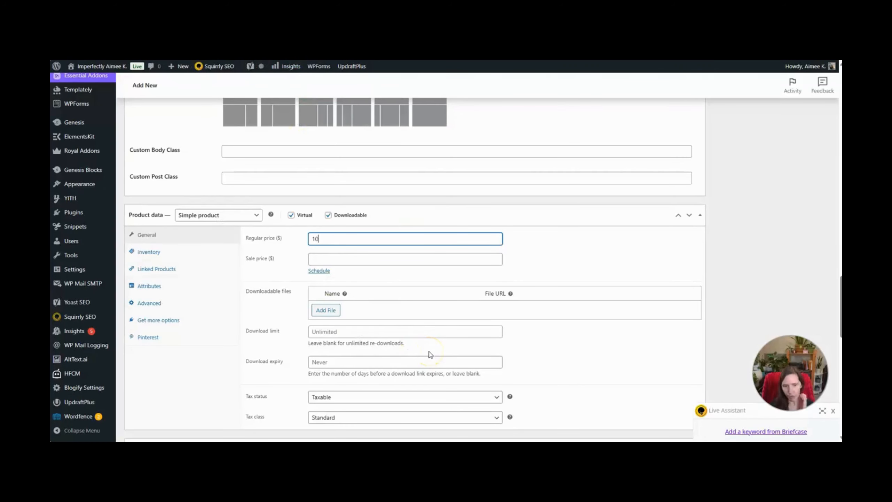
# Try a sale price of $5 with its date scheduling, cancel the schedule and clear the sale price
pyautogui.click(375, 258)
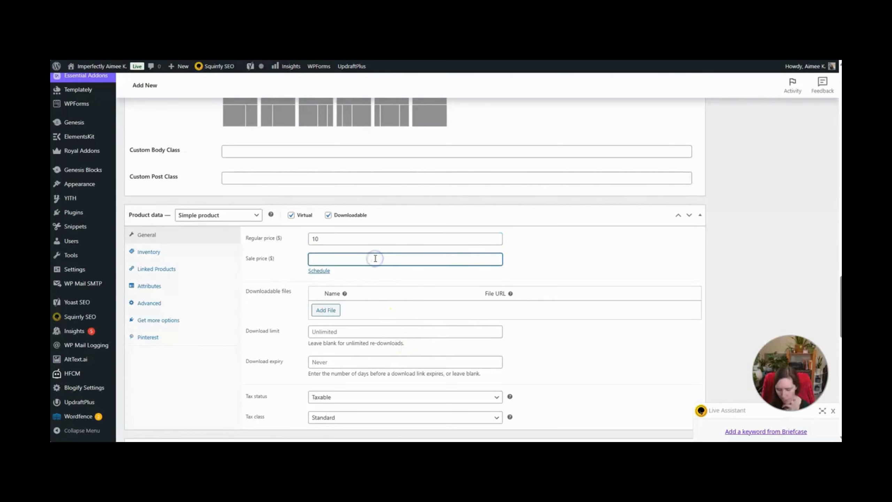
pyautogui.click(322, 270)
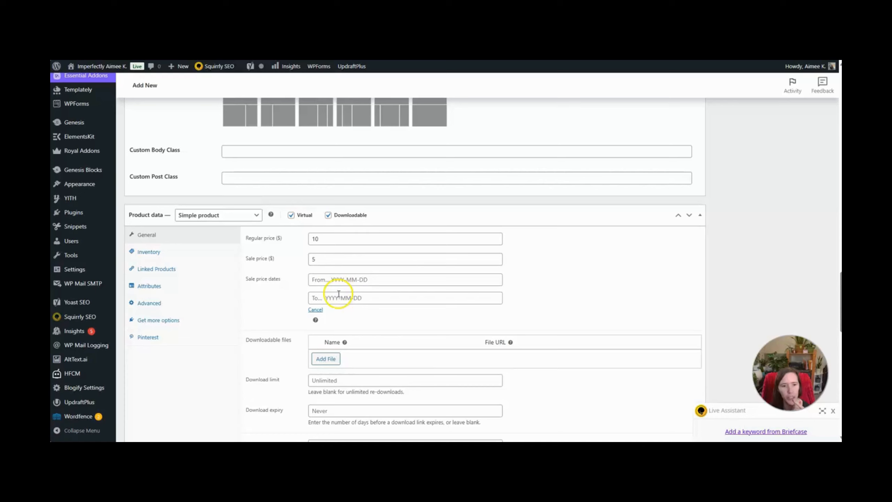
pyautogui.click(316, 310)
pyautogui.moveTo(318, 260); pyautogui.dragTo(299, 256)
pyautogui.press('BackSpace')
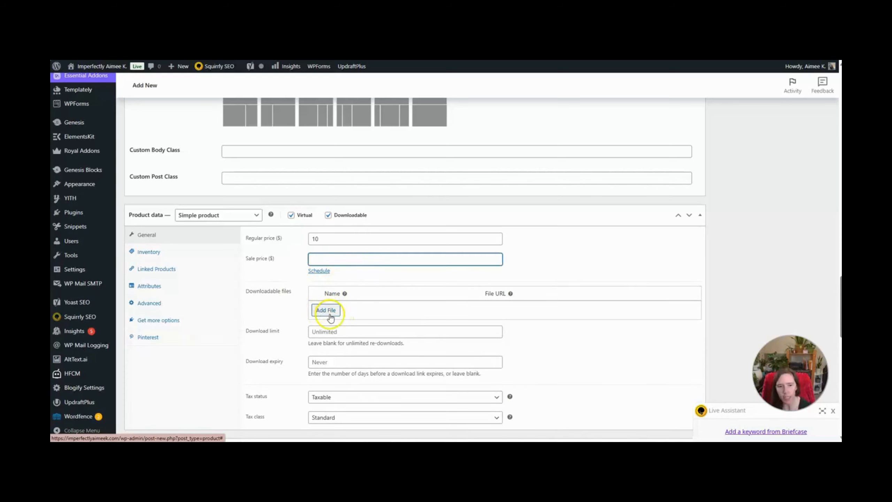
# Add the Mental Health Bundle personal use license PDF from the Media Library as a downloadable file named Mental Health & Wellbeing Journal
pyautogui.click(325, 309)
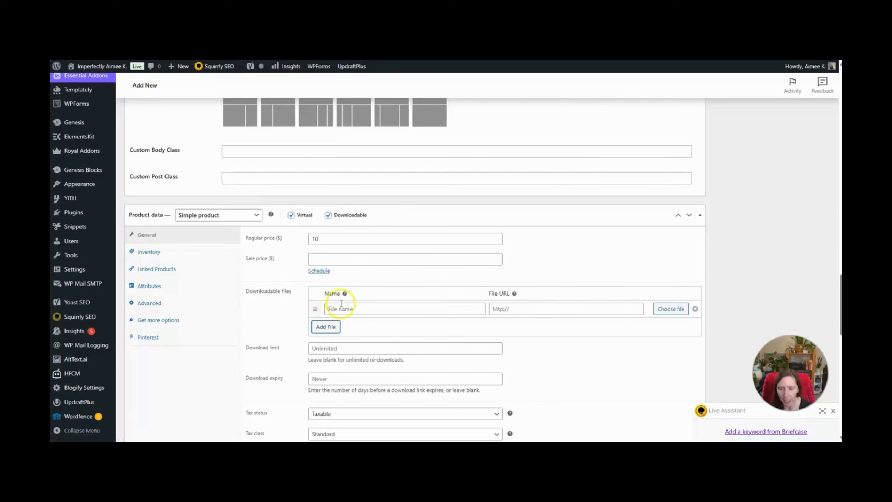
pyautogui.click(662, 312)
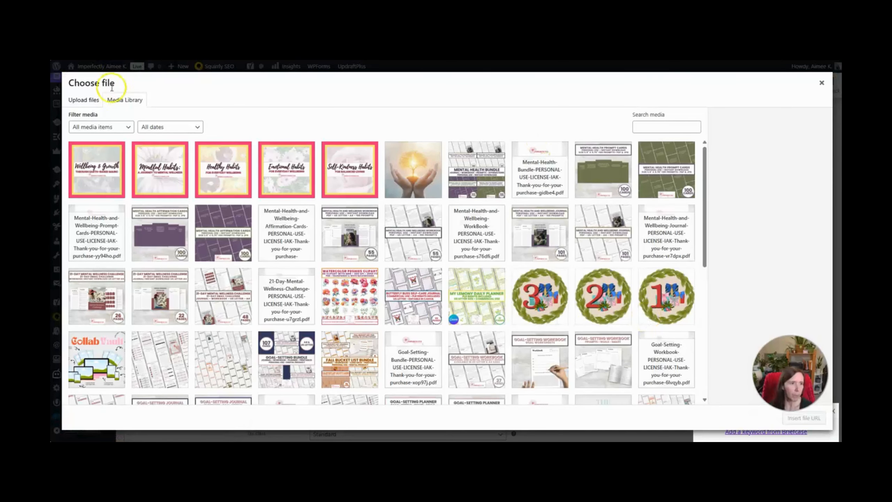
pyautogui.click(543, 178)
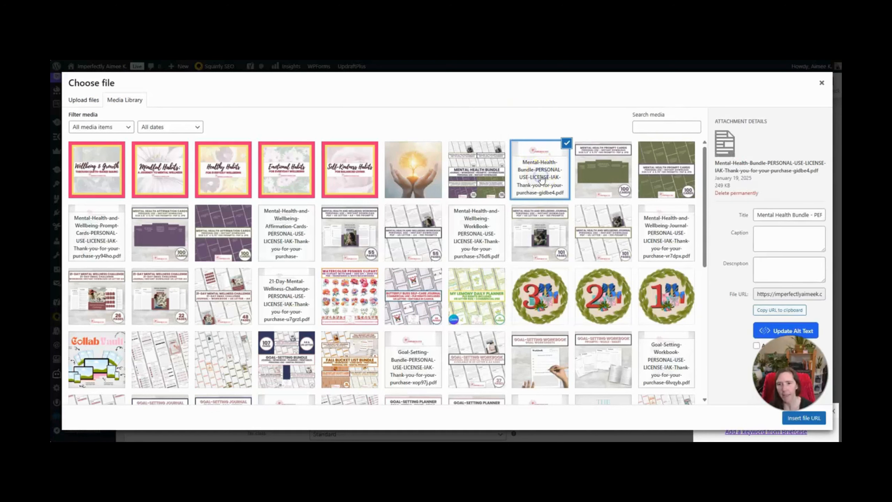
pyautogui.click(813, 420)
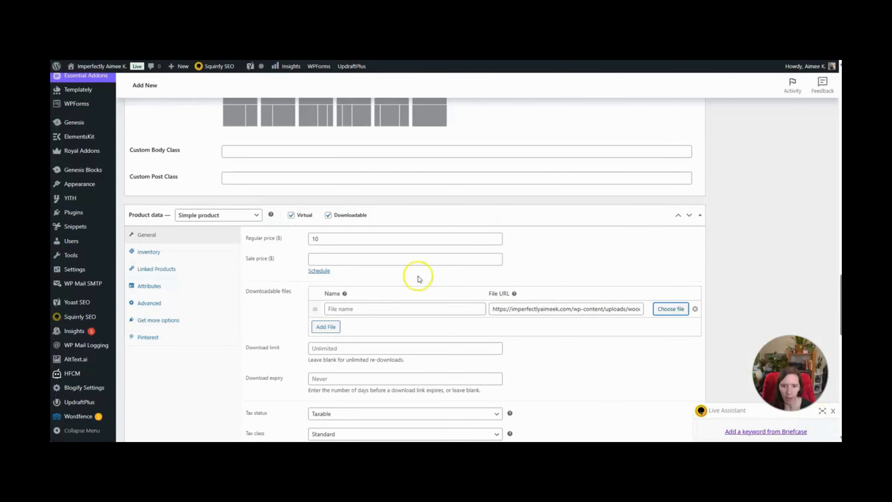
pyautogui.click(351, 307)
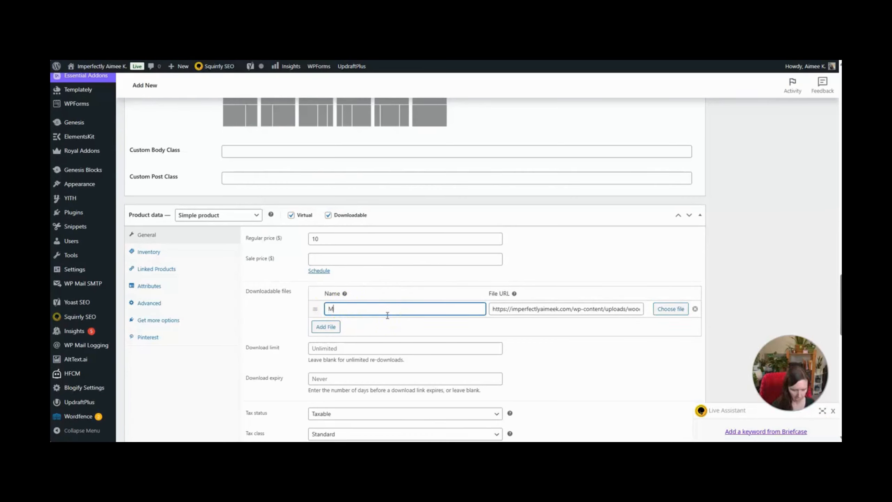
pyautogui.write('ournal')
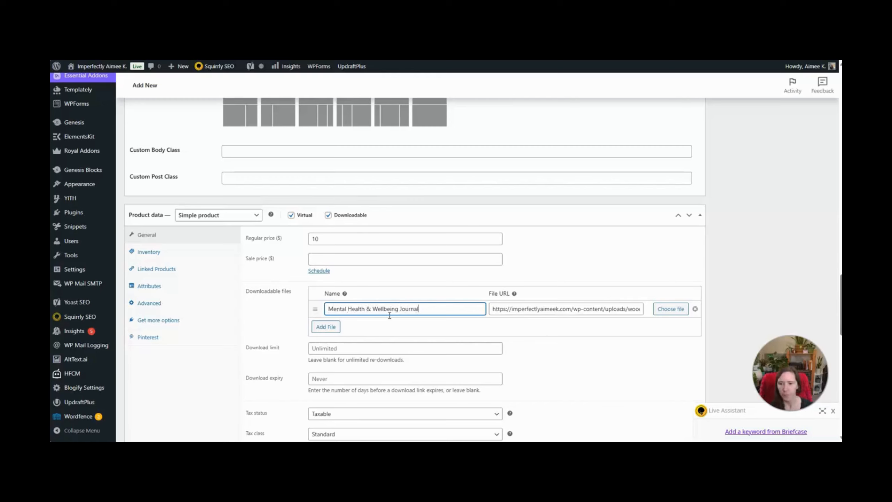
# Try adding two more blank downloadable file rows and remove them again
pyautogui.click(333, 327)
pyautogui.click(327, 341)
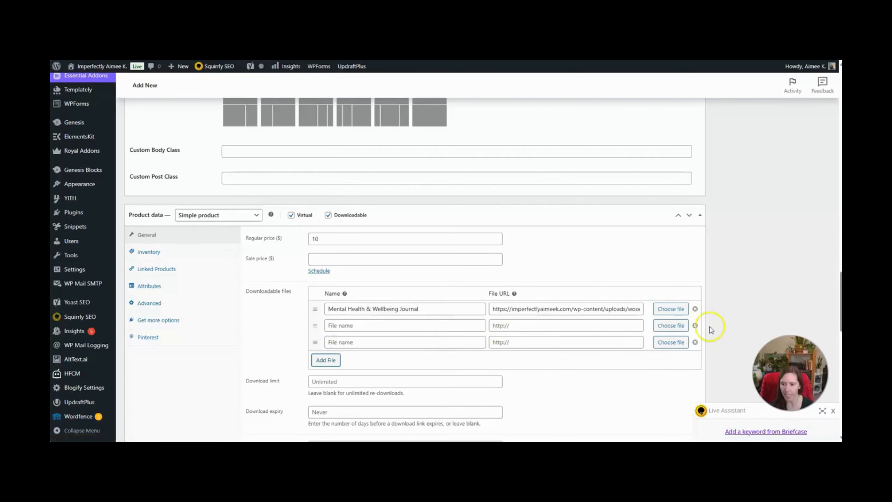
pyautogui.click(695, 342)
pyautogui.click(694, 326)
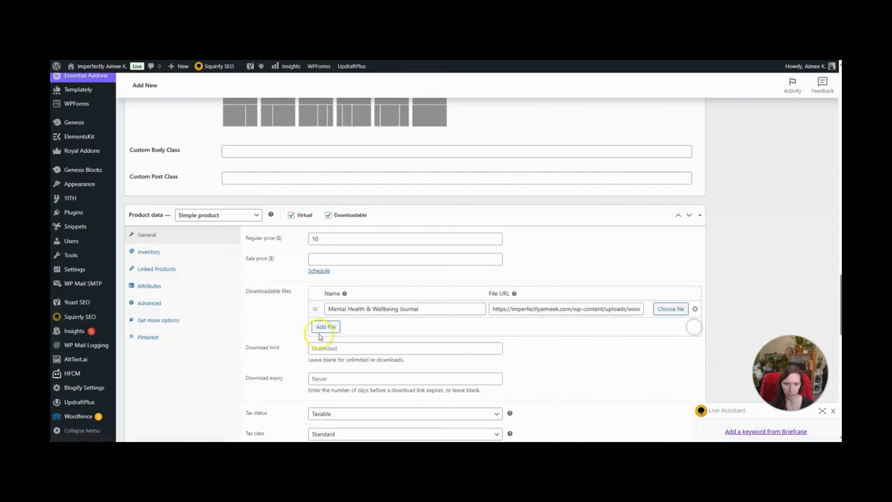
# Review the download limit, download expiry, tax status and tax class settings, including the available tax classes
pyautogui.scroll(-1, 297, 322)
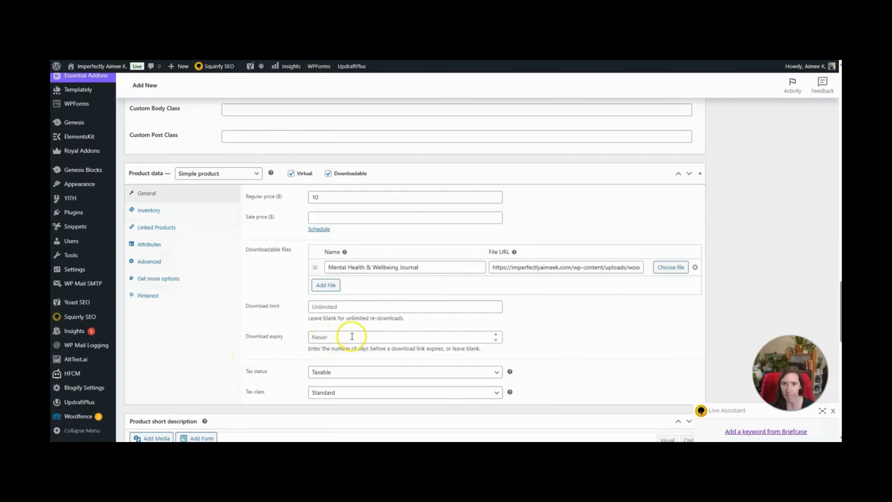
pyautogui.scroll(-2, 682, 343)
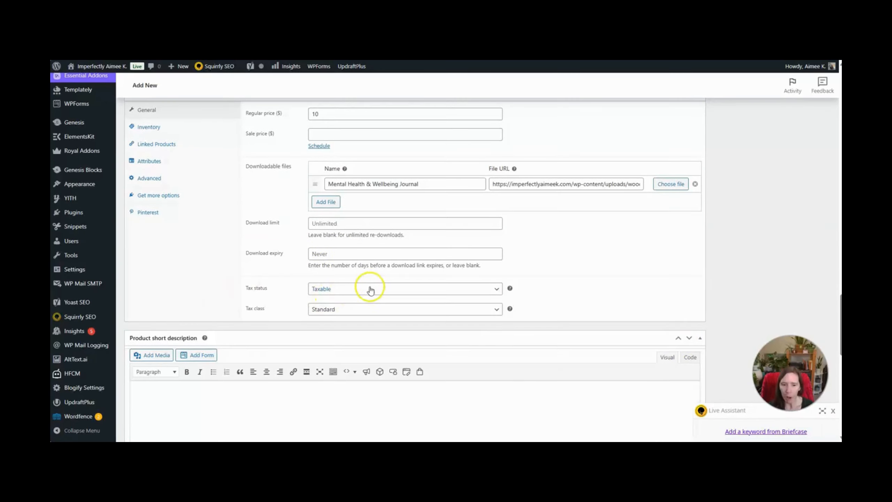
pyautogui.scroll(1, 367, 289)
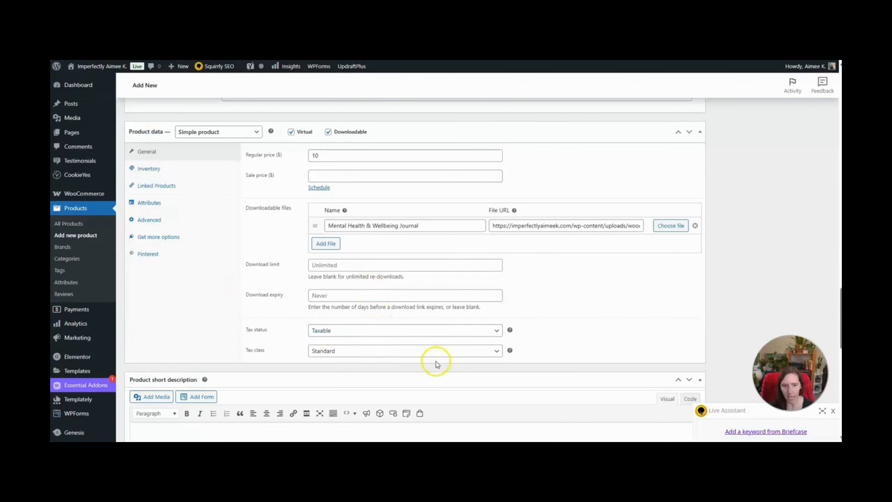
pyautogui.click(486, 350)
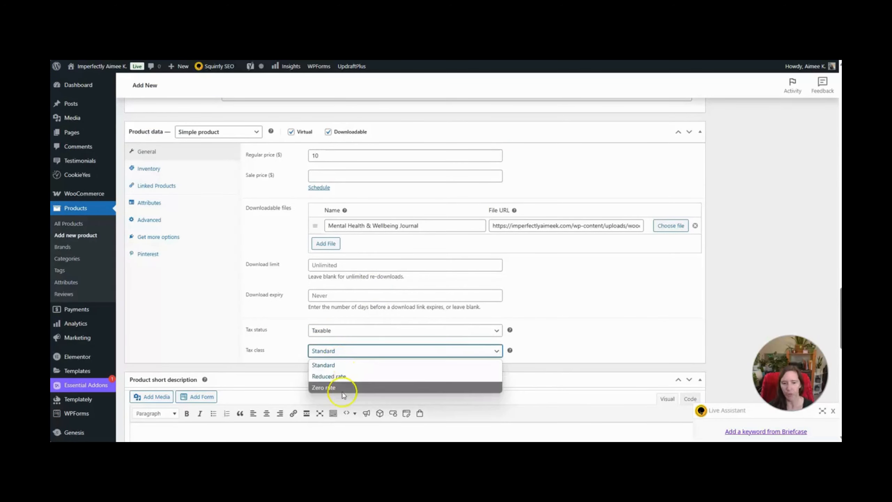
pyautogui.click(495, 350)
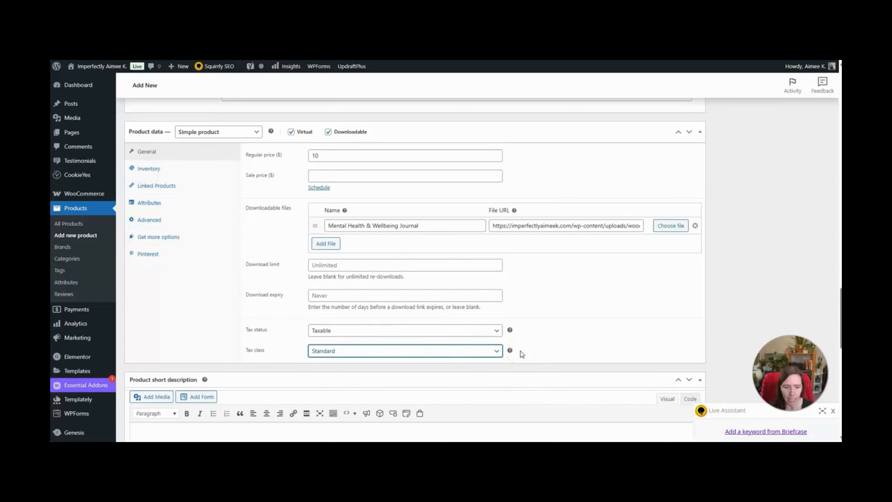
pyautogui.scroll(1, 199, 183)
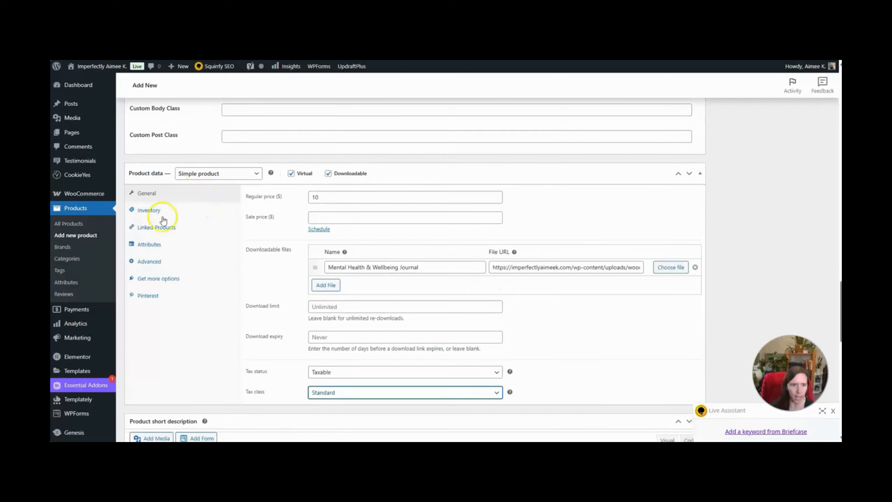
# In the product's inventory settings, limit purchases to 1 item per order and look over the remaining identifier fields
pyautogui.click(140, 212)
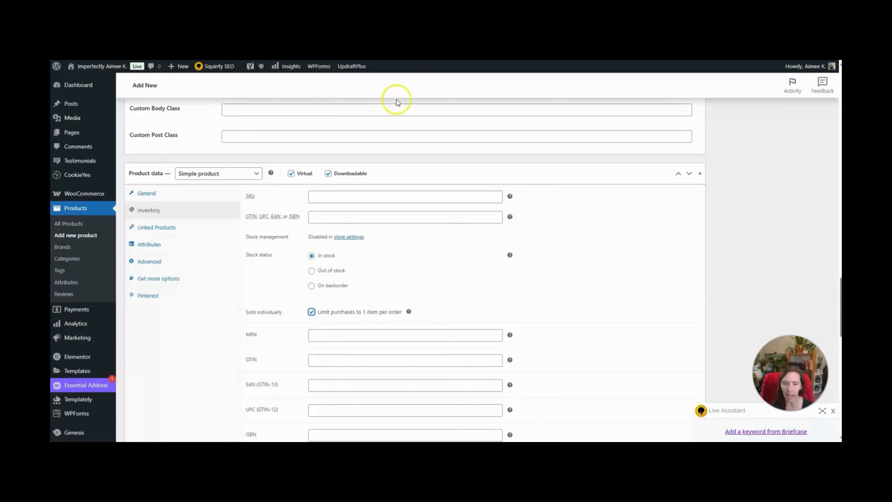
pyautogui.scroll(-3, 380, 326)
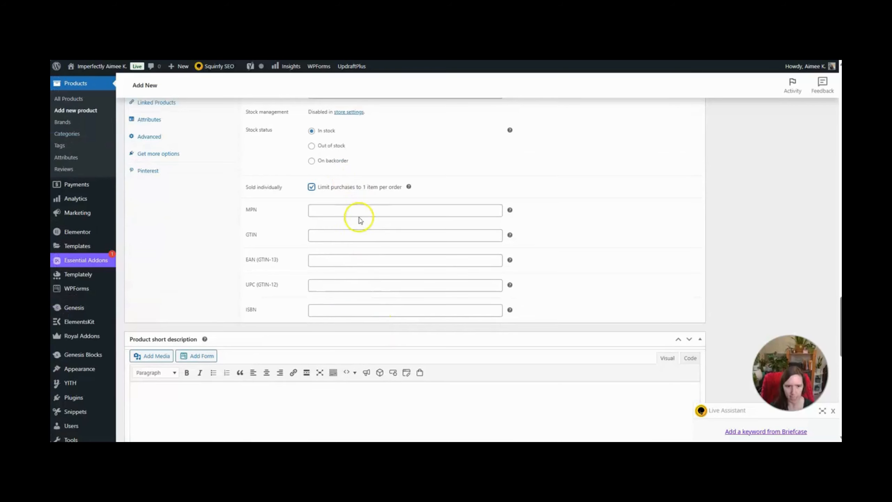
pyautogui.scroll(2, 361, 229)
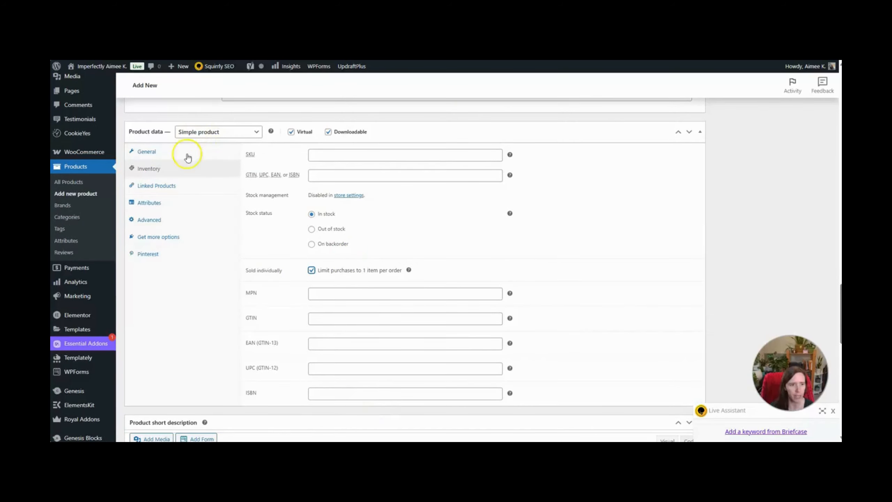
# Open the Linked Products settings and examine how upsells appear under "You may also like" on the live journal listing
pyautogui.click(169, 186)
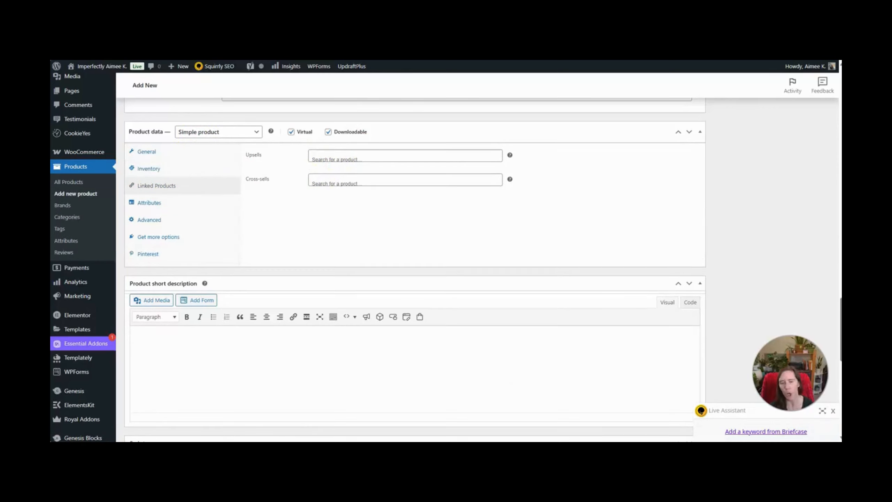
pyautogui.click(327, 22)
pyautogui.scroll(-15, 390, 248)
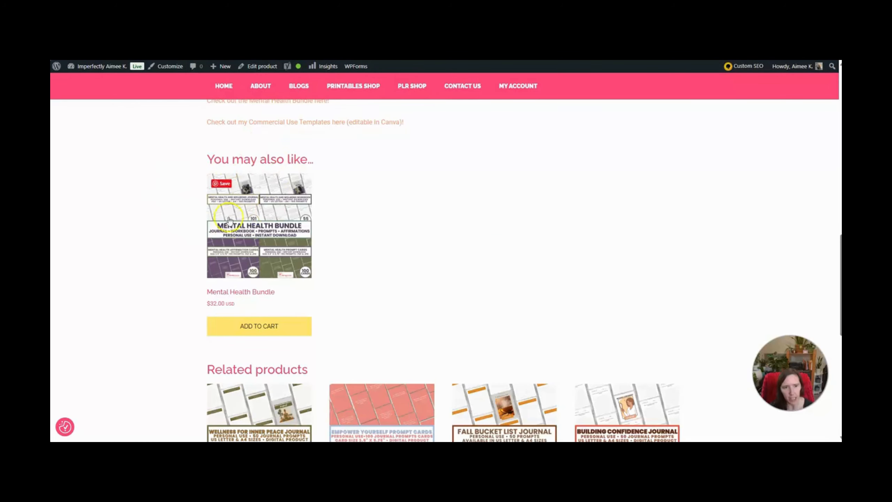
# Open the shop's cart page, examine the cross-sells under "You may be interested in", and return to the new product
pyautogui.scroll(8, 289, 255)
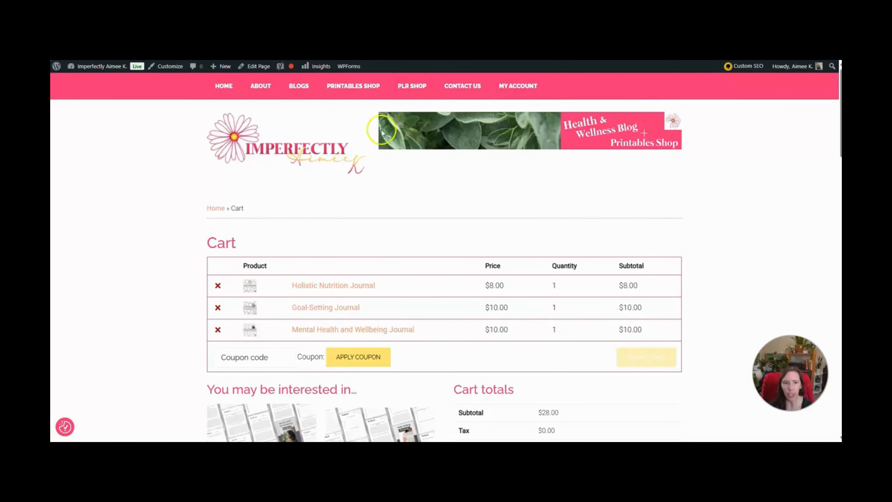
pyautogui.scroll(-5, 181, 257)
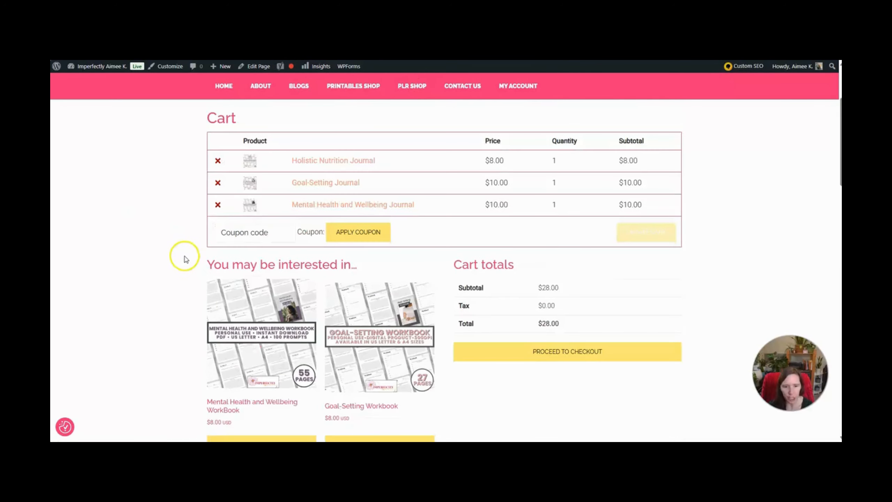
pyautogui.scroll(-6, 344, 255)
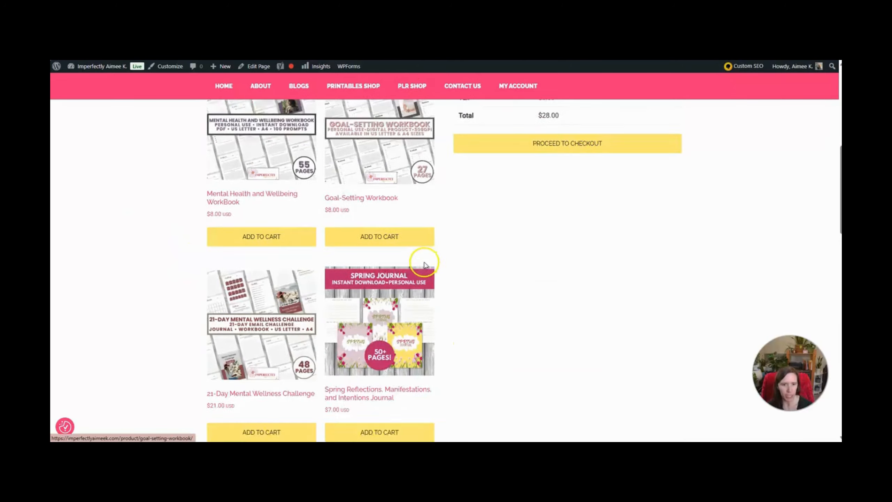
pyautogui.scroll(-14, 378, 313)
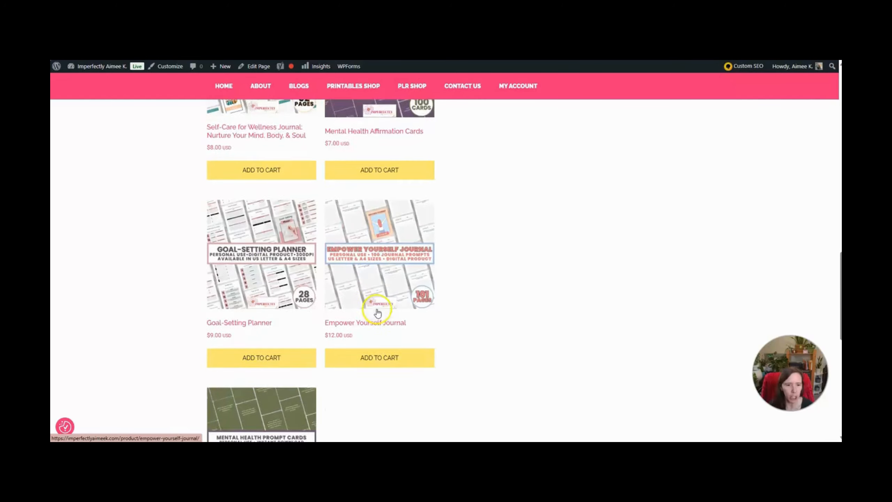
pyautogui.scroll(7, 374, 313)
pyautogui.scroll(8, 379, 311)
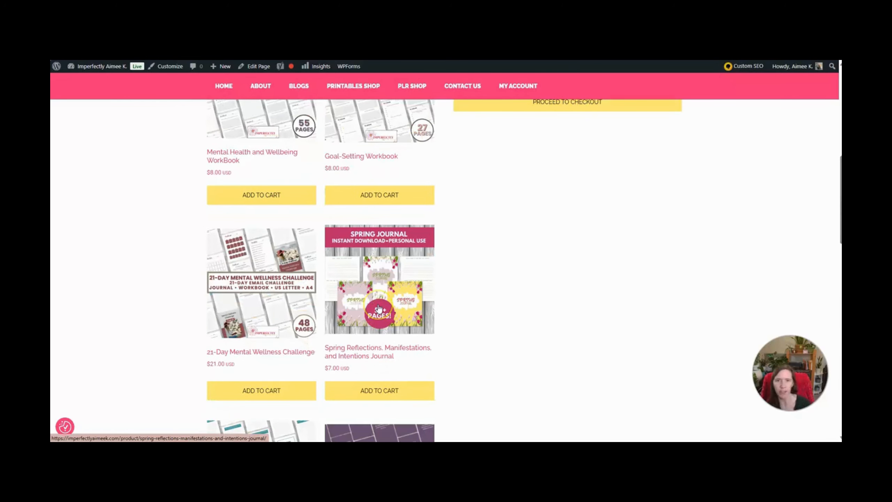
pyautogui.scroll(4, 449, 316)
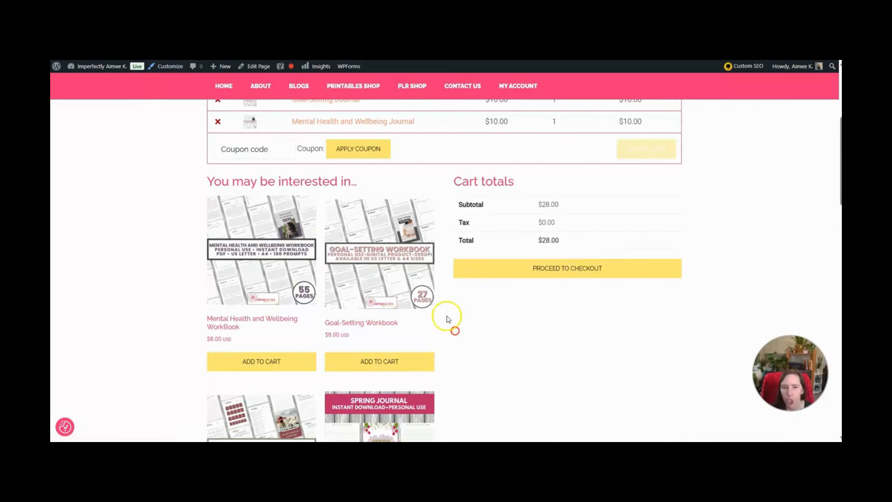
pyautogui.rightClick(448, 318)
pyautogui.click(115, 289)
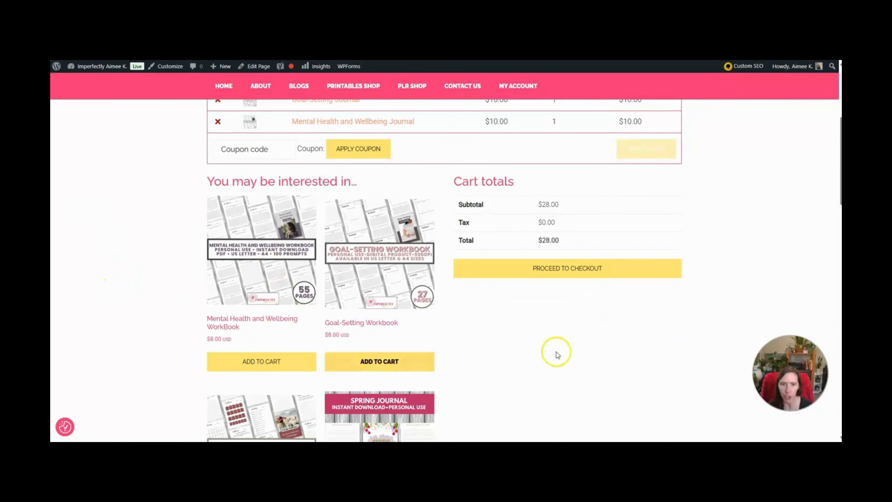
pyautogui.scroll(5, 690, 394)
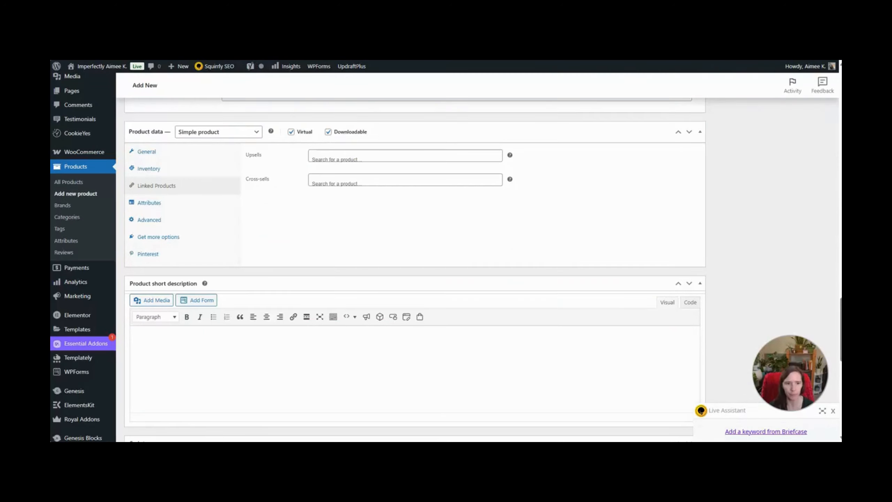
# Search for upsell products with "men", browse the matching products, and leave the upsells empty
pyautogui.click(328, 159)
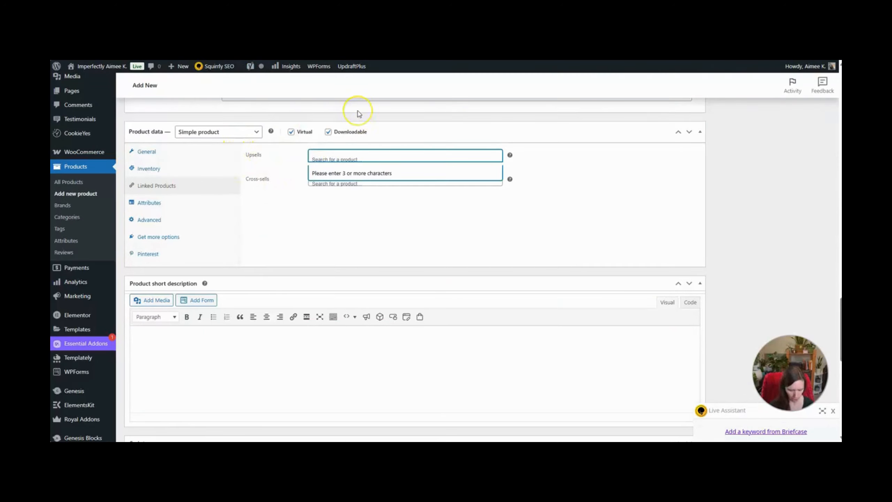
pyautogui.write('men')
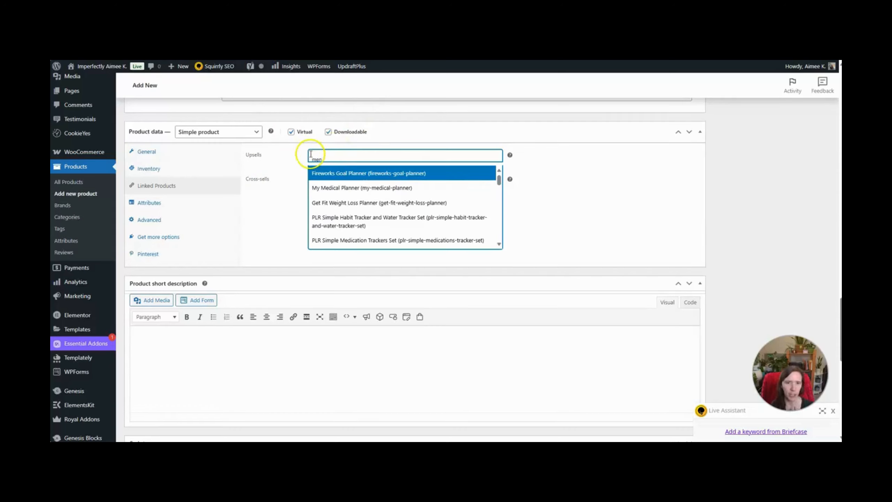
pyautogui.scroll(-5, 373, 175)
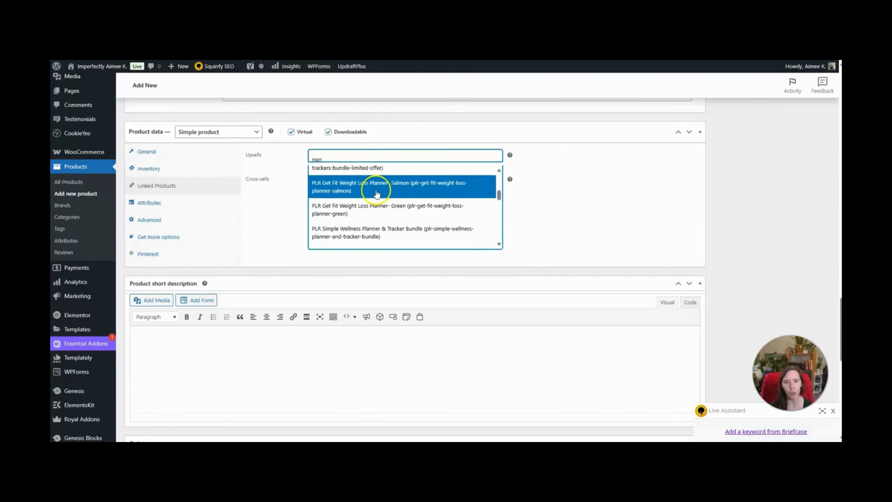
pyautogui.click(278, 198)
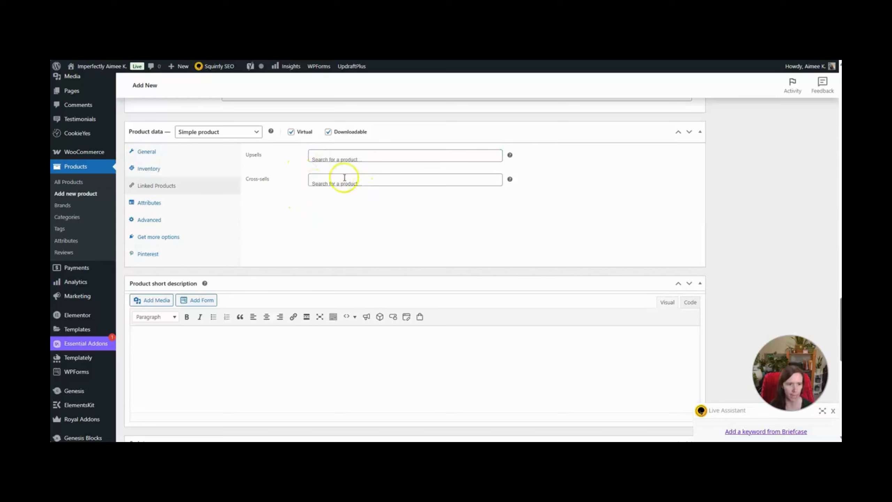
# Review the product's Attributes and Advanced settings and the recommended extensions under Get more options
pyautogui.click(149, 202)
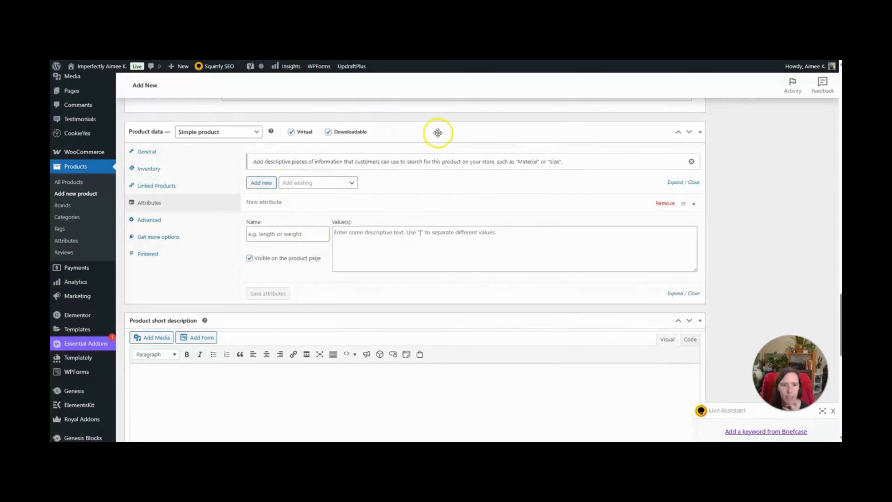
pyautogui.click(171, 218)
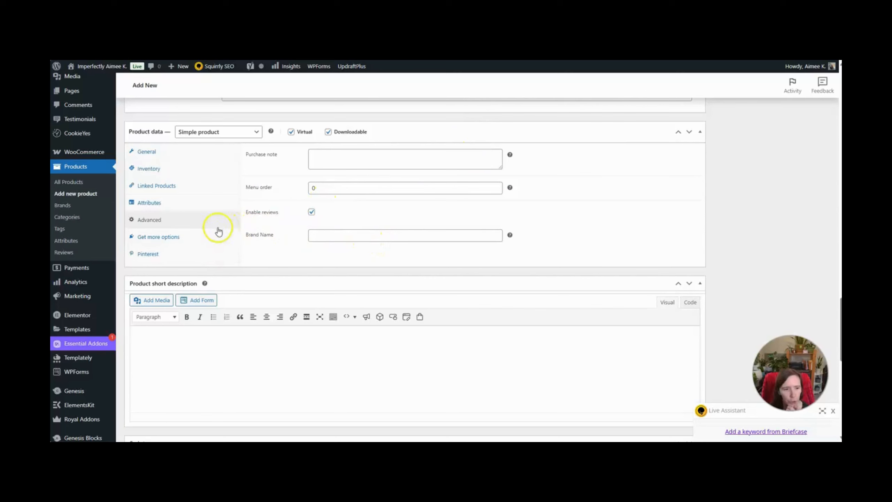
pyautogui.click(151, 237)
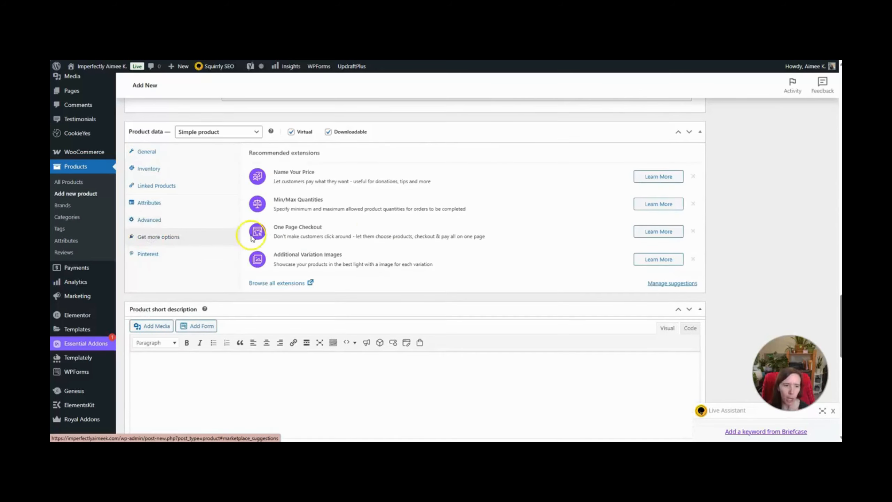
pyautogui.scroll(-1, 409, 225)
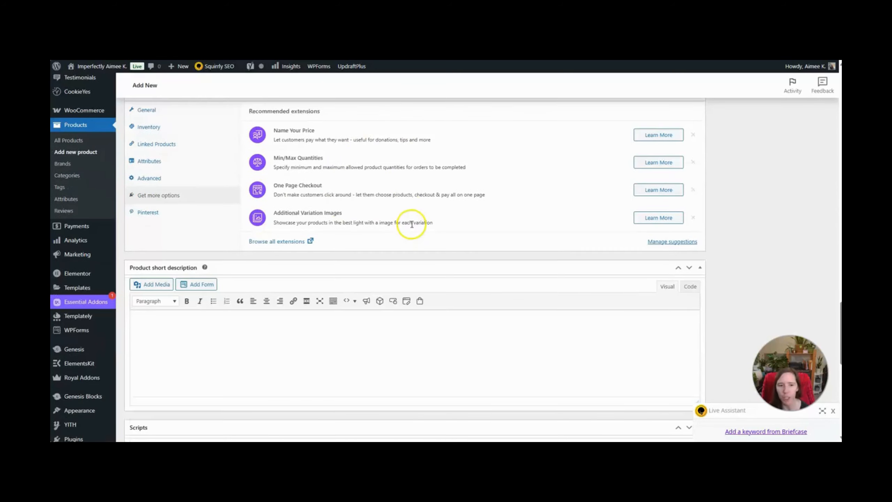
pyautogui.scroll(1, 412, 224)
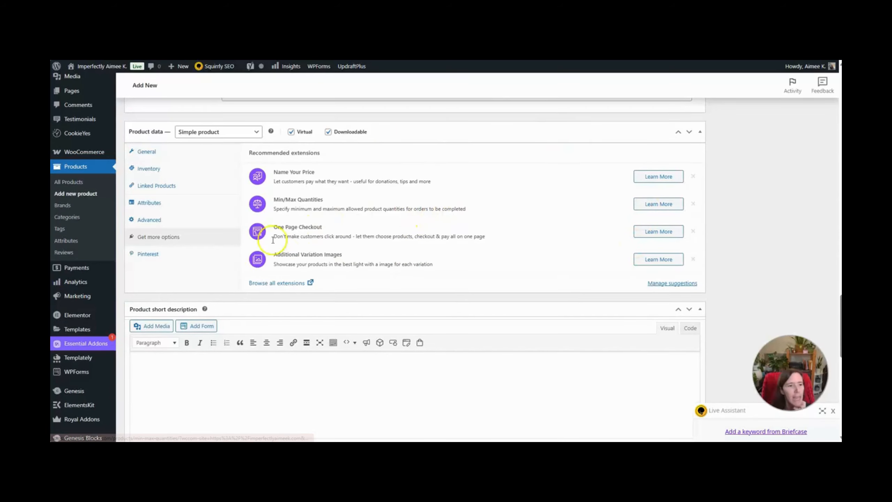
# In the product's Pinterest settings, set the condition to New and the Google category to Software > Digital Goods & Currency
pyautogui.click(163, 256)
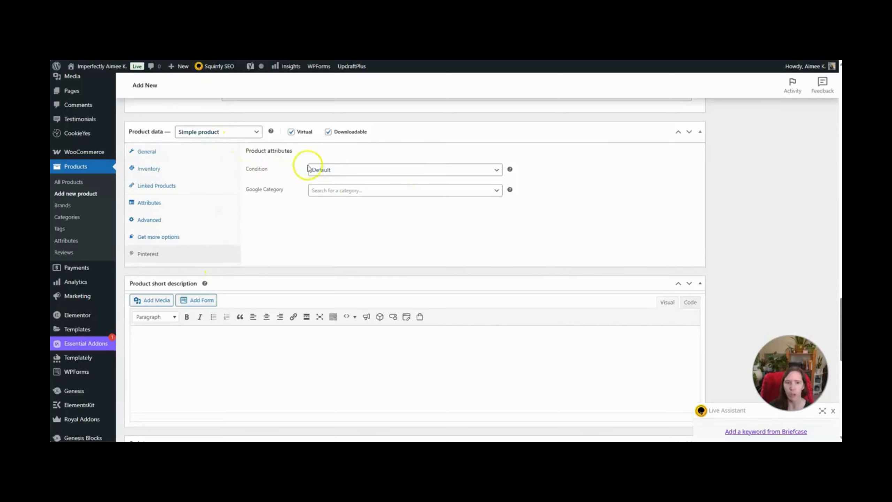
pyautogui.click(392, 170)
pyautogui.click(343, 196)
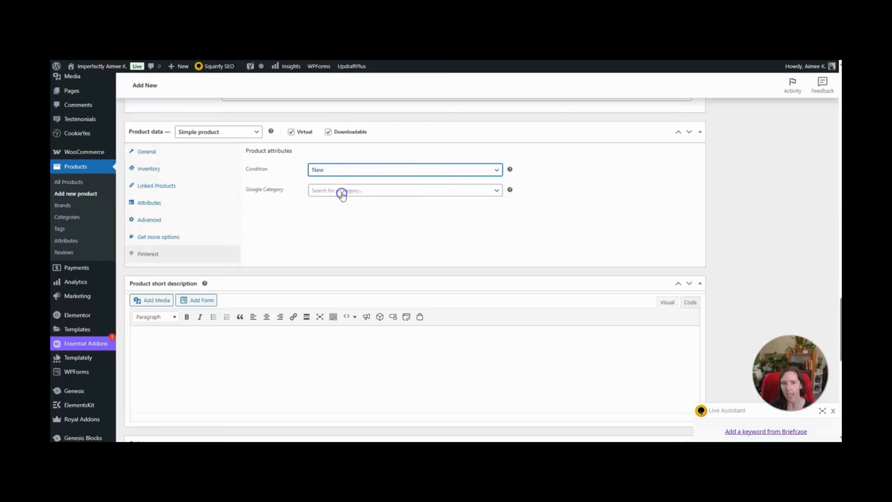
pyautogui.click(401, 194)
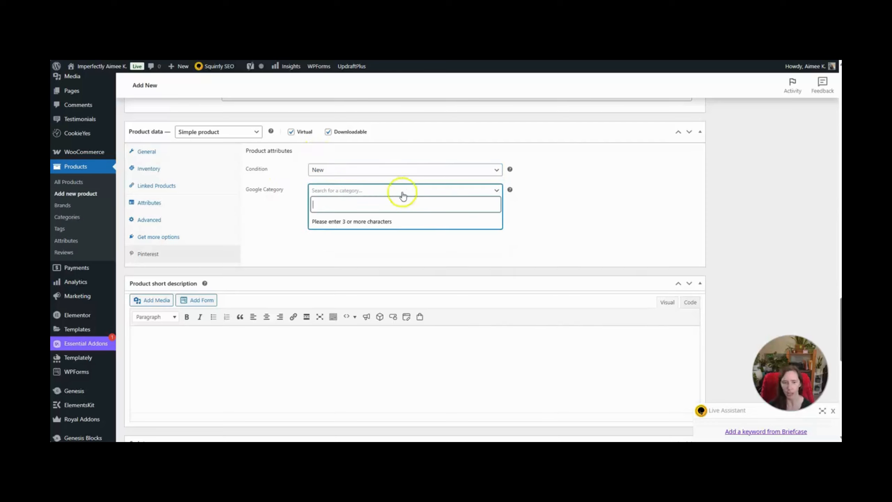
pyautogui.write('digital')
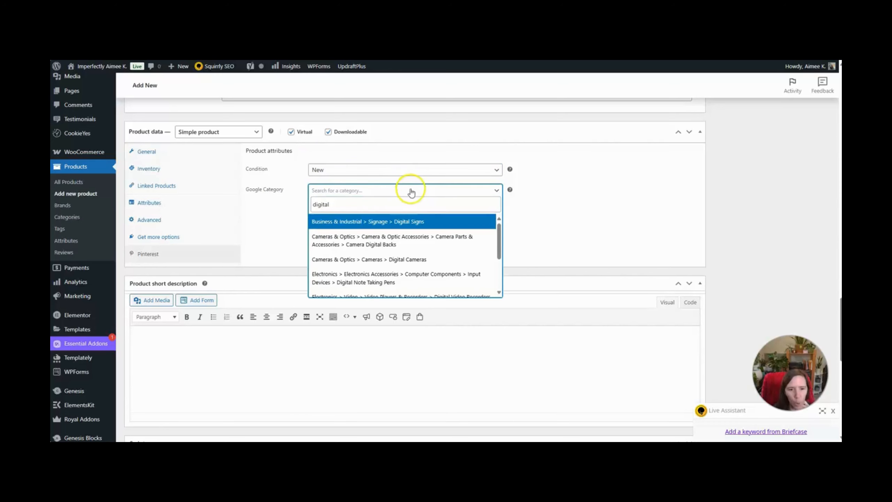
pyautogui.scroll(-2, 437, 260)
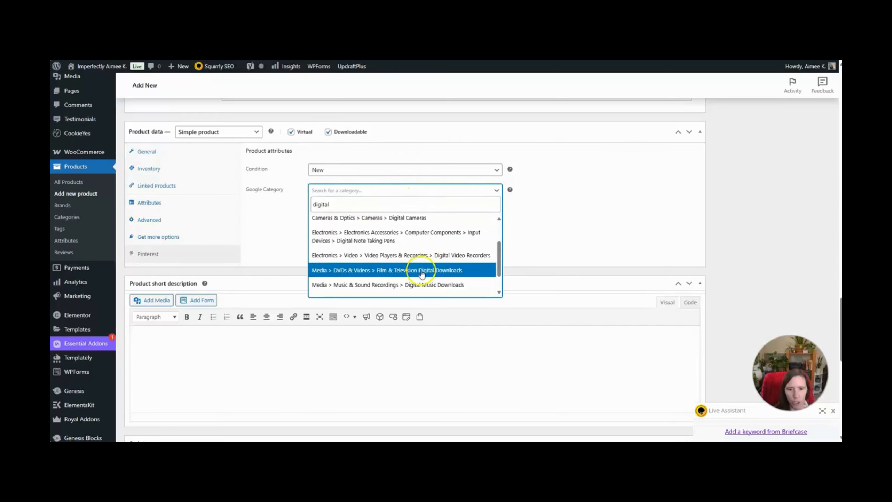
pyautogui.scroll(-1, 435, 280)
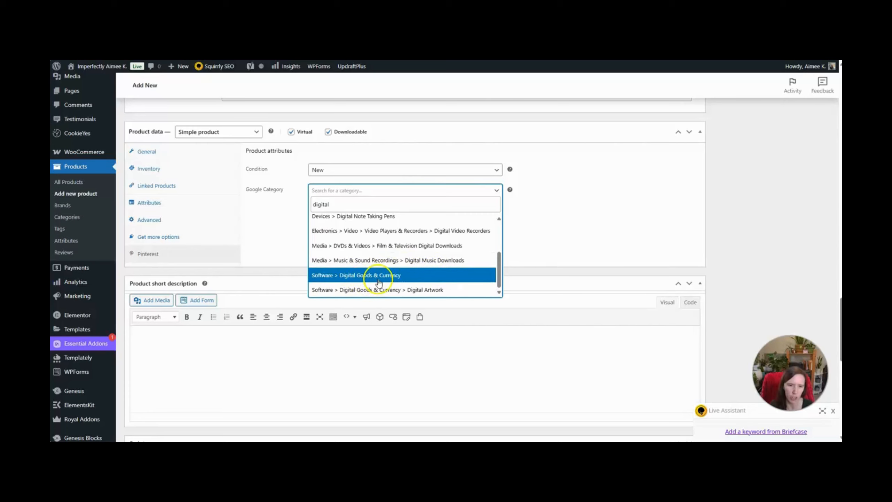
pyautogui.click(439, 276)
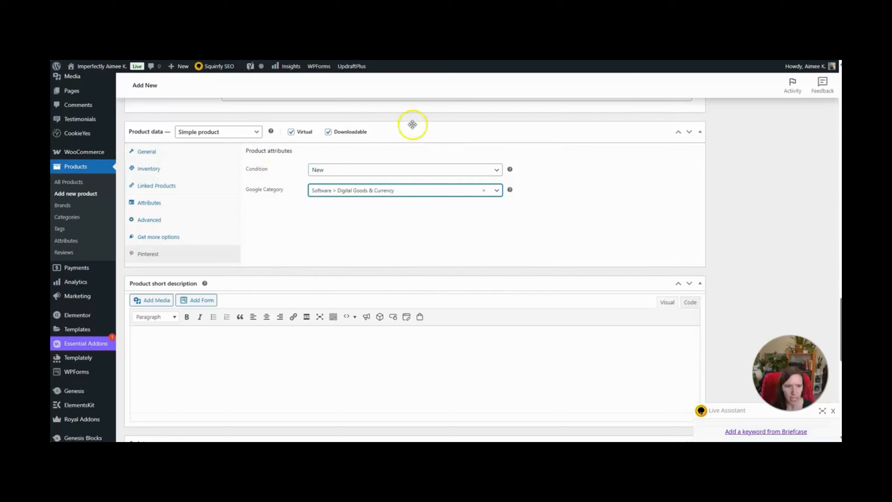
# Copy the Short Description text from the journal's Trello card into the product short description
pyautogui.scroll(-2, 286, 144)
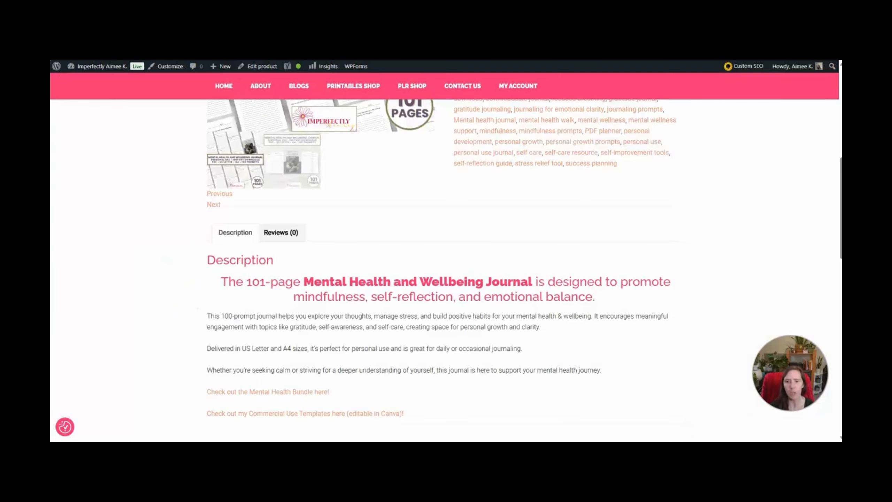
pyautogui.scroll(5, 472, 223)
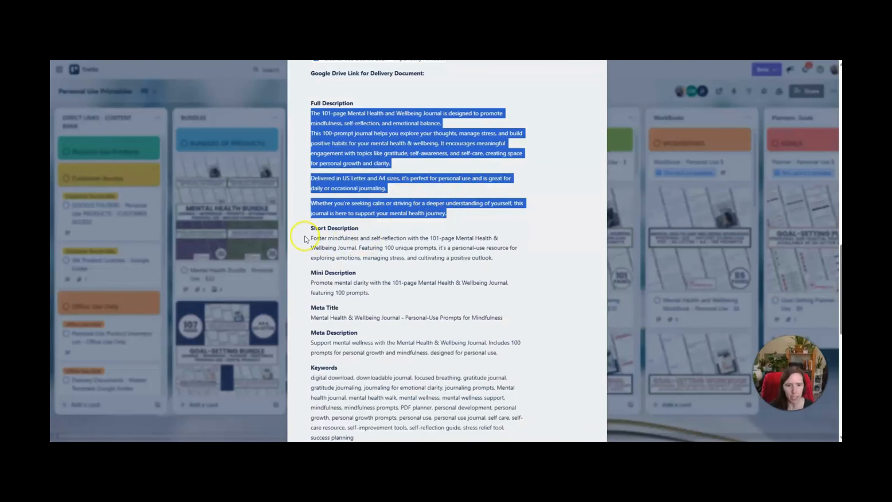
pyautogui.moveTo(310, 238); pyautogui.dragTo(486, 262)
pyautogui.hotkey('ctrl', 'c')
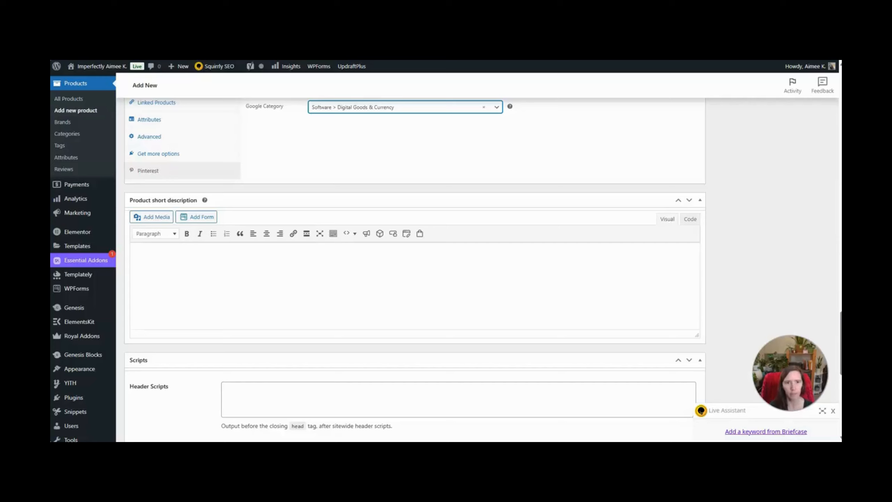
pyautogui.click(195, 261)
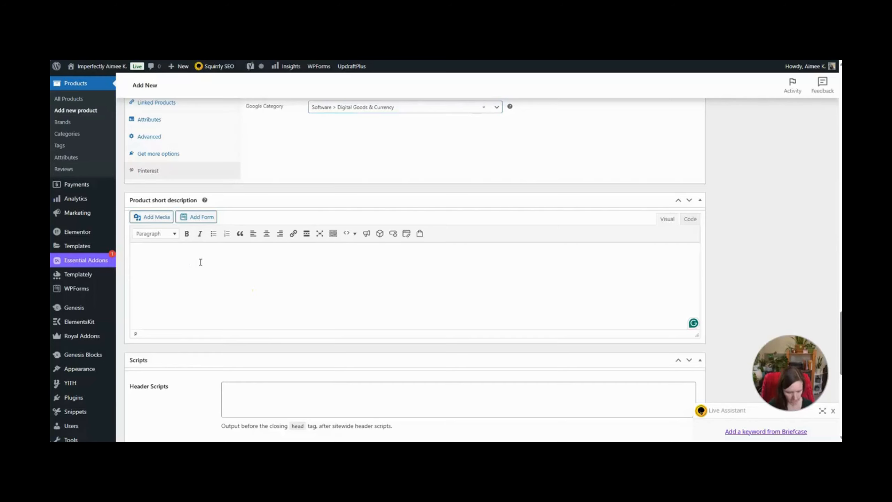
pyautogui.hotkey('ctrl', 'v')
# Examine the Scripts and Kit settings below the short description, and return to the MonsterInsights options near the product title
pyautogui.scroll(-3, 245, 349)
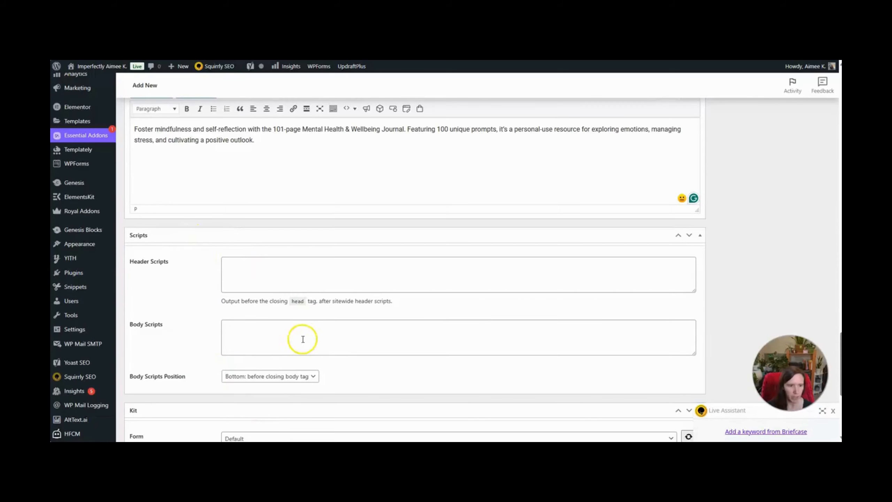
pyautogui.scroll(-2, 302, 336)
pyautogui.scroll(-3, 301, 328)
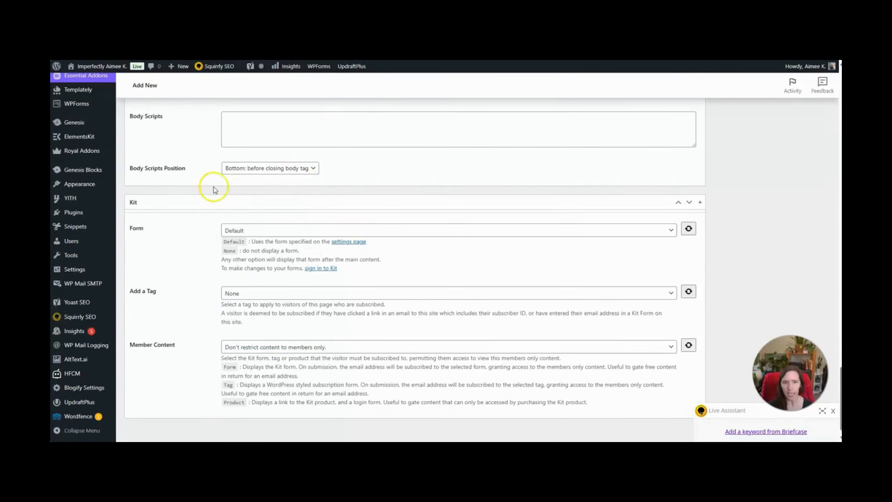
pyautogui.scroll(-1, 616, 369)
pyautogui.scroll(7, 616, 369)
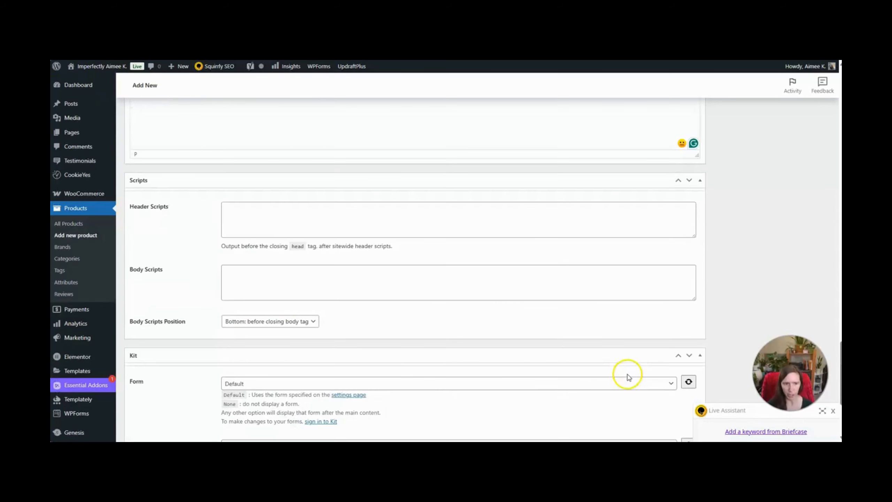
pyautogui.scroll(2, 654, 374)
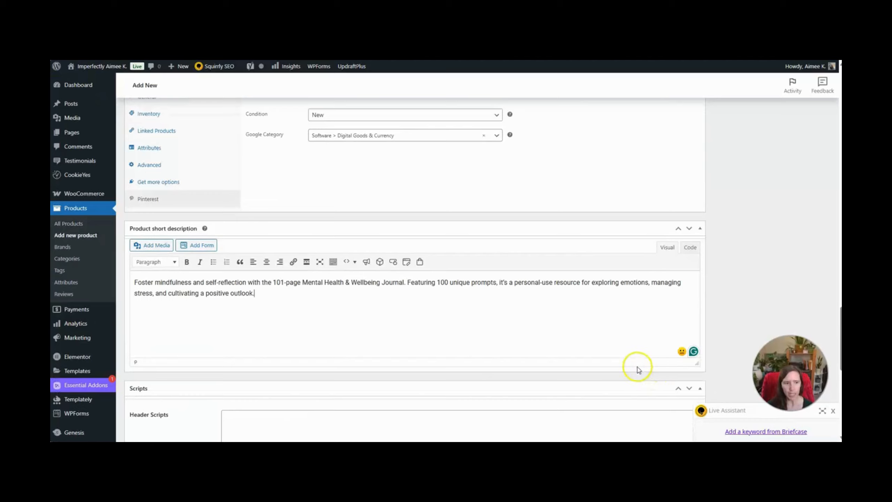
pyautogui.scroll(15, 583, 215)
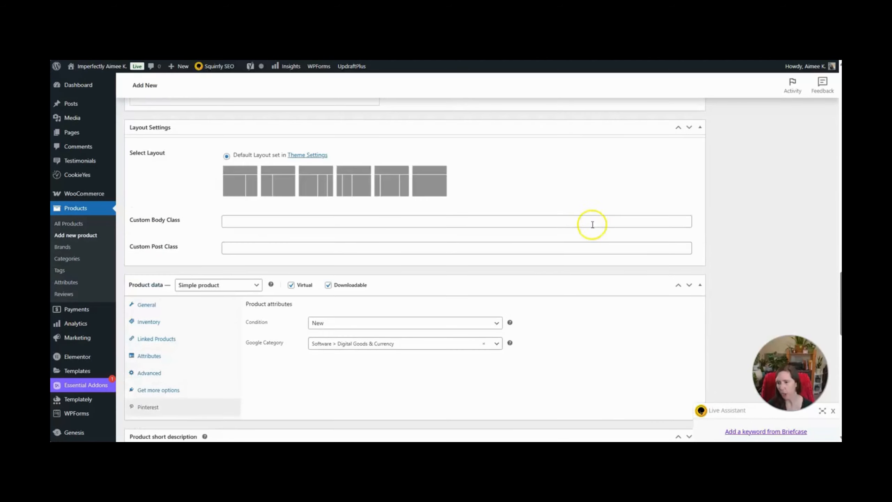
pyautogui.scroll(5, 595, 237)
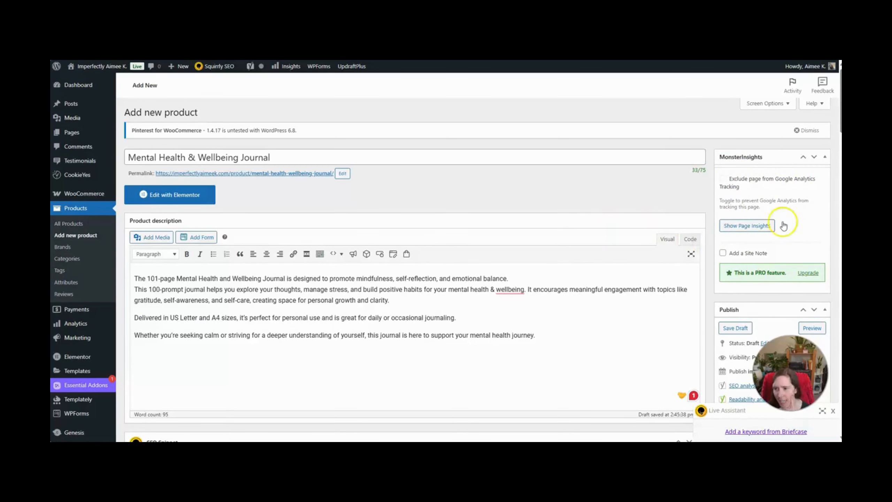
pyautogui.scroll(-2, 796, 212)
pyautogui.scroll(2, 793, 213)
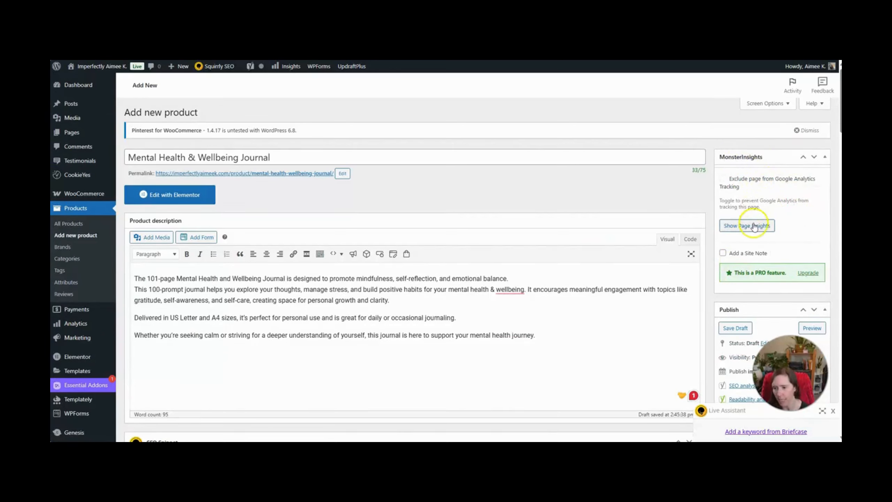
# Look over the publish settings and assign the product to the Journals category under PERSONAL-USE PRINTABLES
pyautogui.scroll(-4, 759, 225)
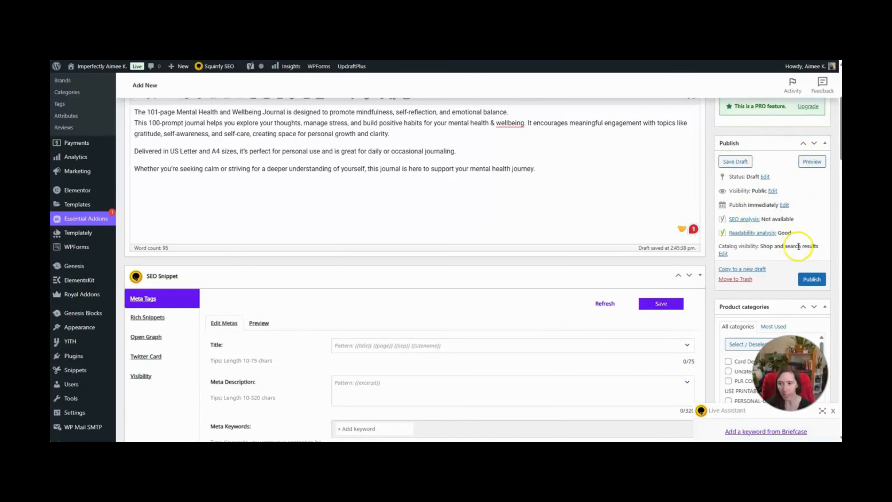
pyautogui.scroll(-3, 796, 246)
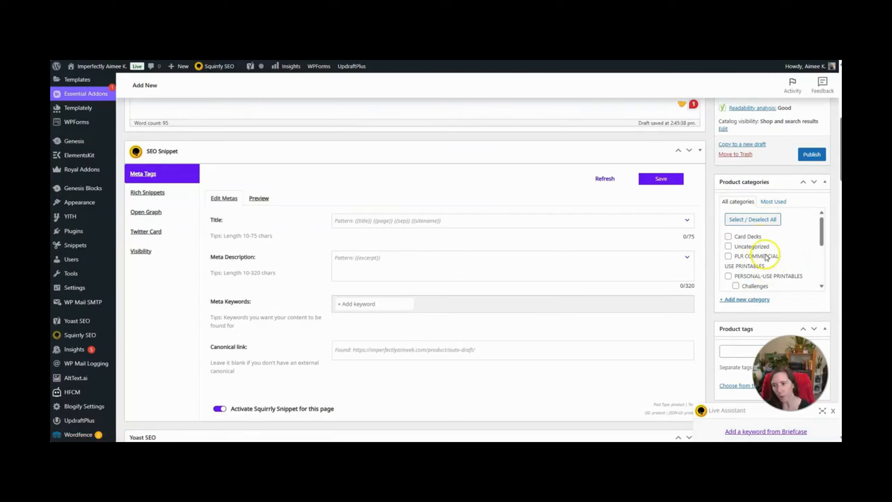
pyautogui.scroll(-1, 766, 258)
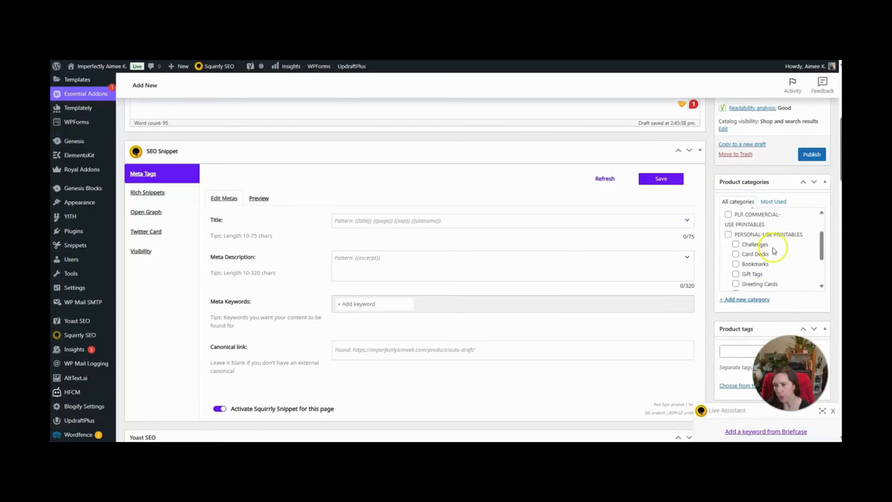
pyautogui.scroll(-1, 741, 271)
pyautogui.scroll(-1, 738, 270)
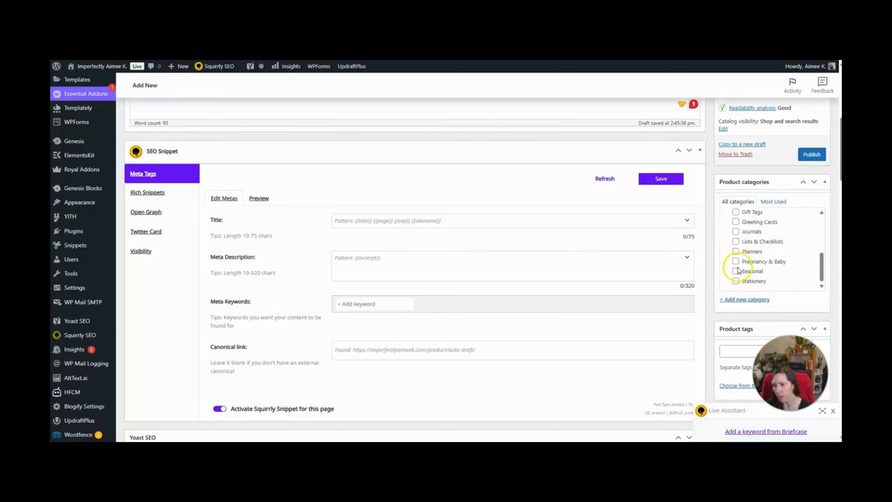
pyautogui.click(736, 231)
# Examine how the SKU, category and product tags are displayed on the live Mental Health and Wellbeing Journal listing
pyautogui.scroll(-3, 755, 260)
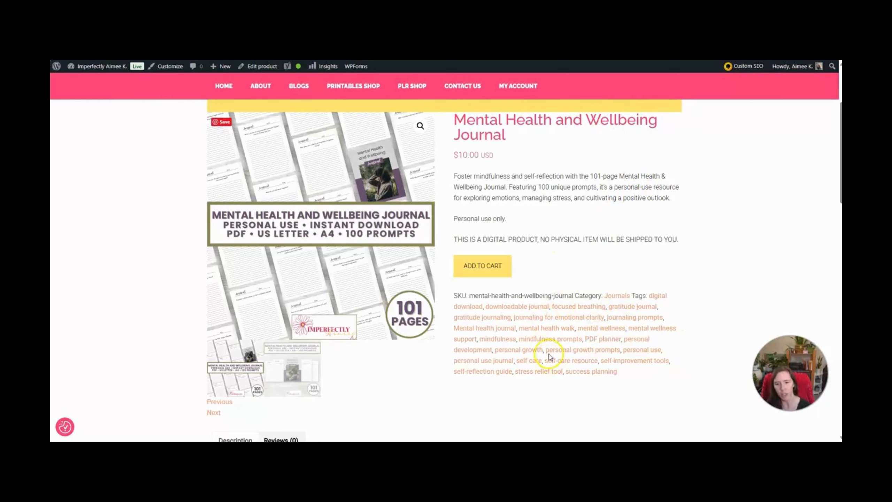
pyautogui.moveTo(456, 293)
pyautogui.mouseDown()
pyautogui.moveTo(499, 308)
pyautogui.moveTo(577, 295)
pyautogui.moveTo(673, 298)
pyautogui.mouseUp()
pyautogui.click(573, 294)
pyautogui.click(635, 251)
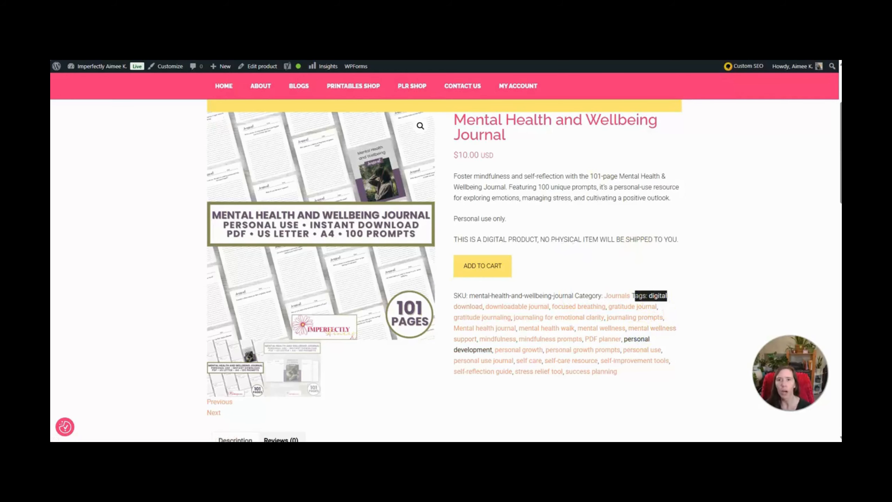
# Copy the Keywords list from the journal's Trello card and add it as product tags, from digital download to success planning
pyautogui.hotkey('ctrl', 'Tab')
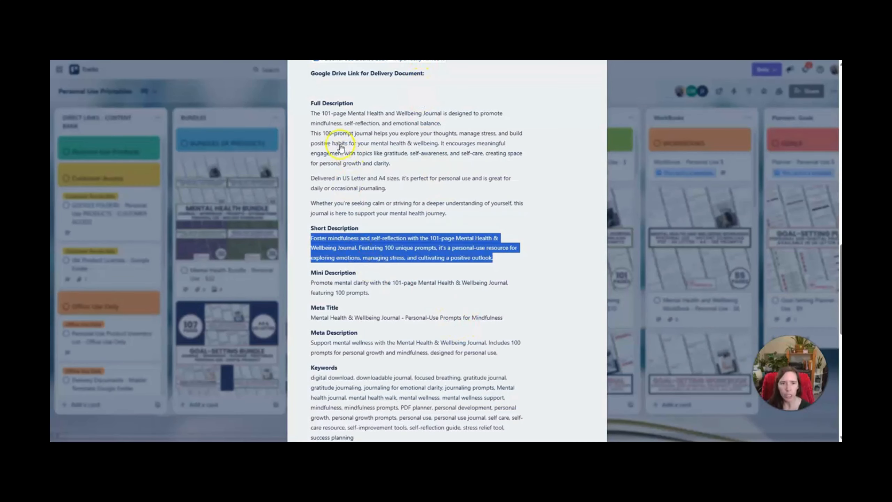
pyautogui.scroll(-1, 326, 355)
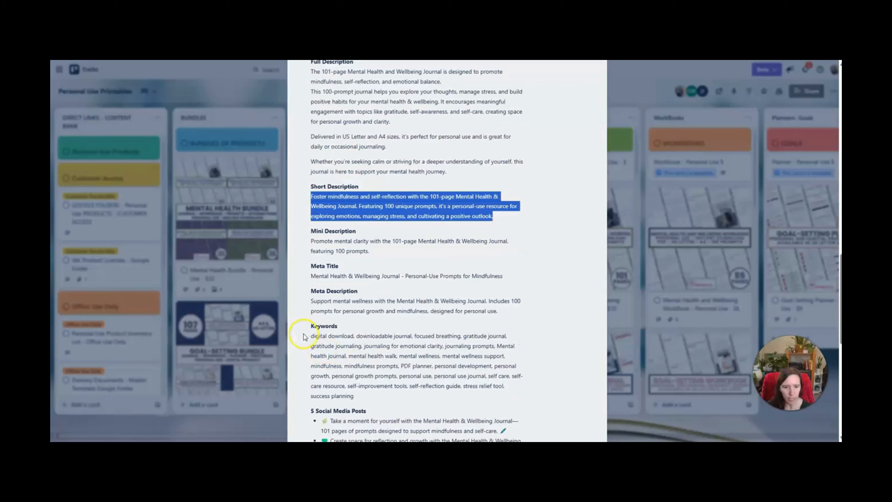
pyautogui.moveTo(304, 336); pyautogui.dragTo(358, 397)
pyautogui.hotkey('ctrl', 'Tab')
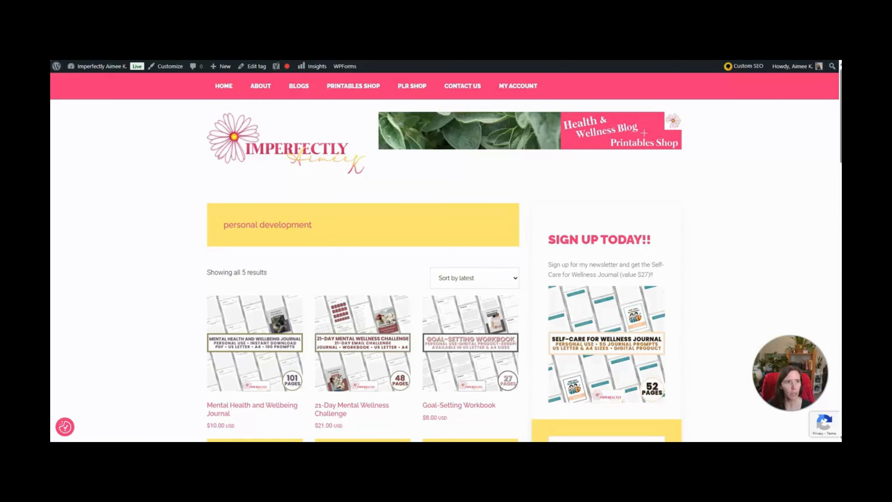
pyautogui.hotkey('ctrl', 'Tab')
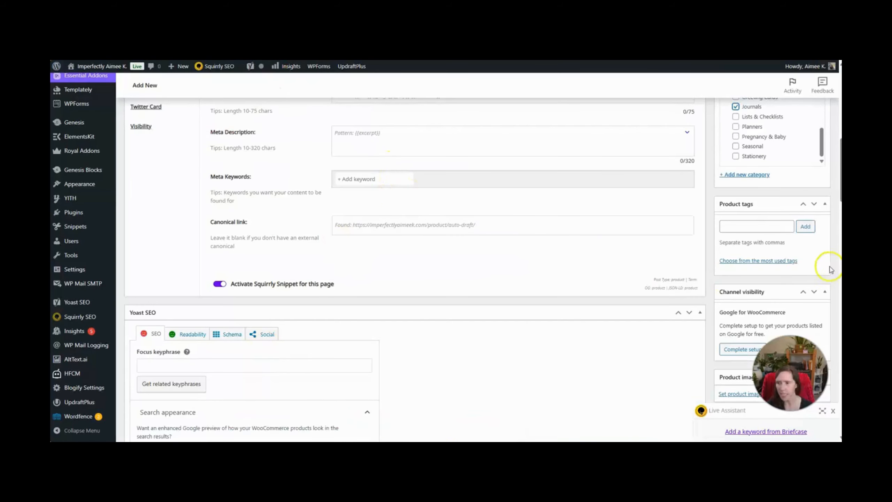
pyautogui.click(769, 225)
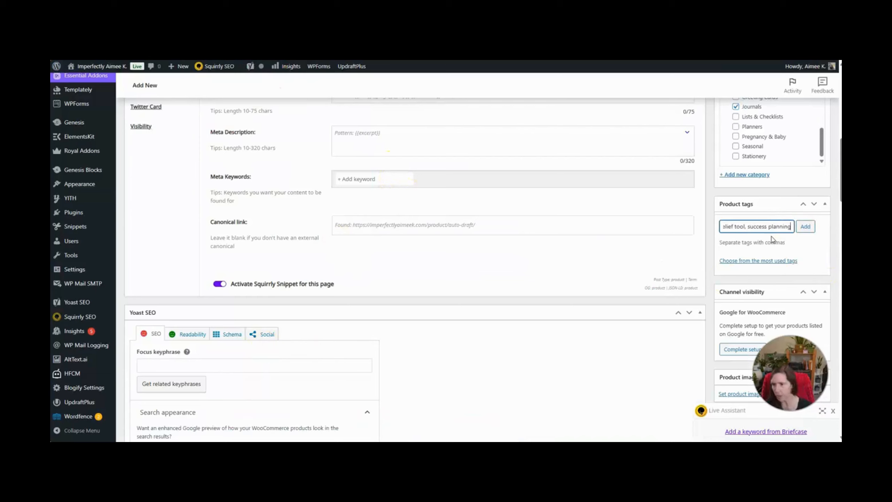
pyautogui.click(805, 226)
pyautogui.click(747, 253)
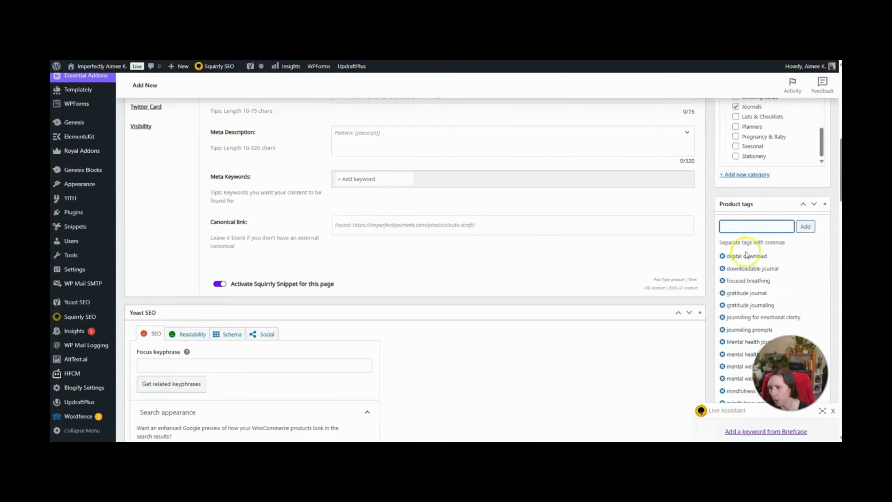
pyautogui.scroll(-10, 727, 337)
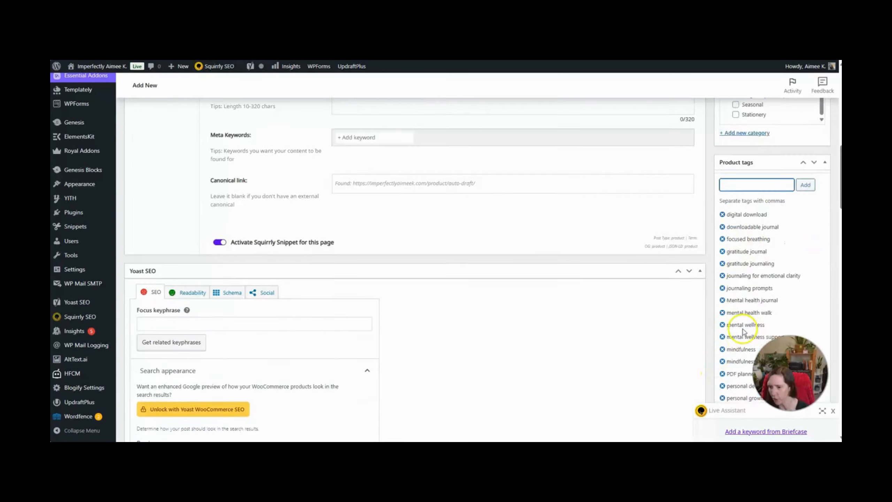
# Set the 101-page Mental Health and Wellbeing Journal image showing the tilted page layout from the media library as the product image
pyautogui.scroll(-1, 738, 316)
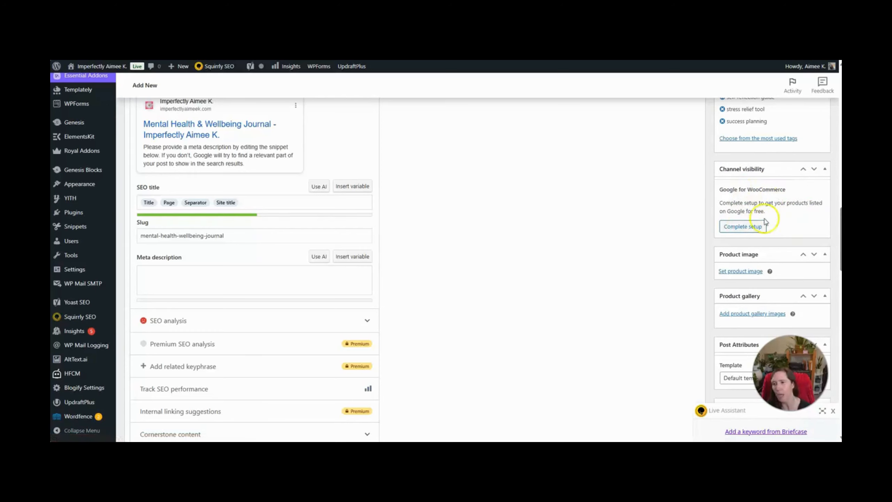
pyautogui.scroll(-2, 755, 208)
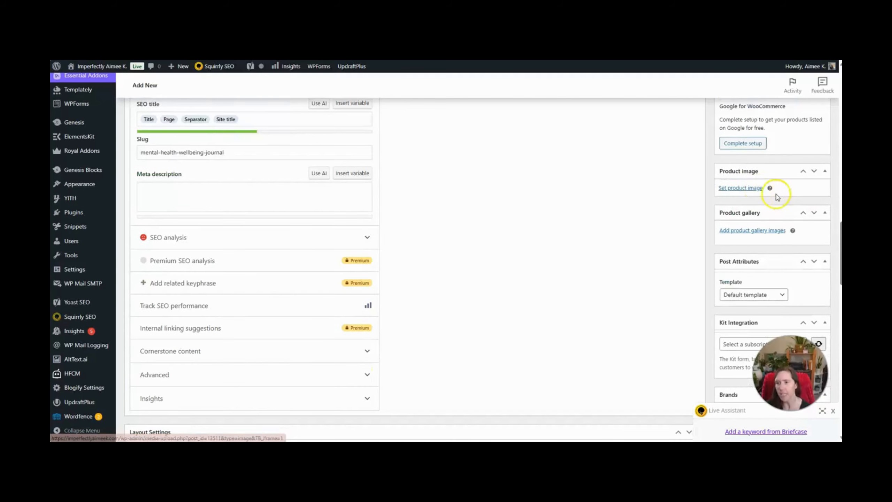
pyautogui.click(749, 189)
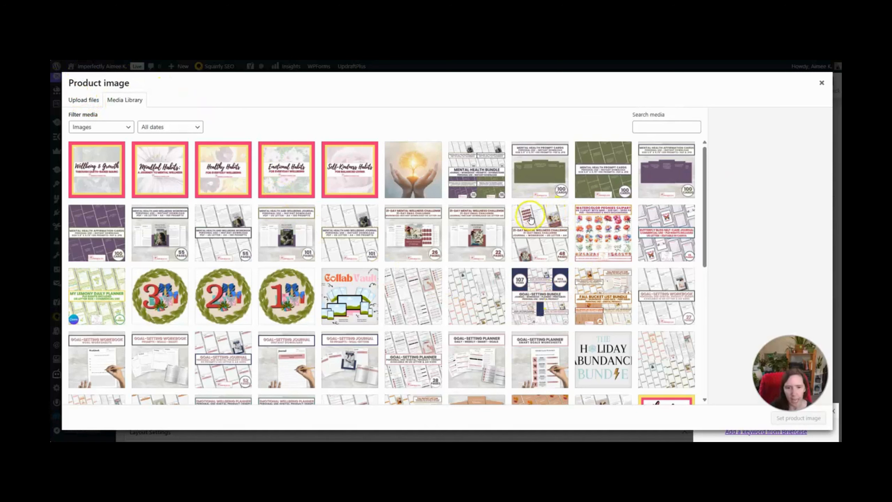
pyautogui.click(337, 246)
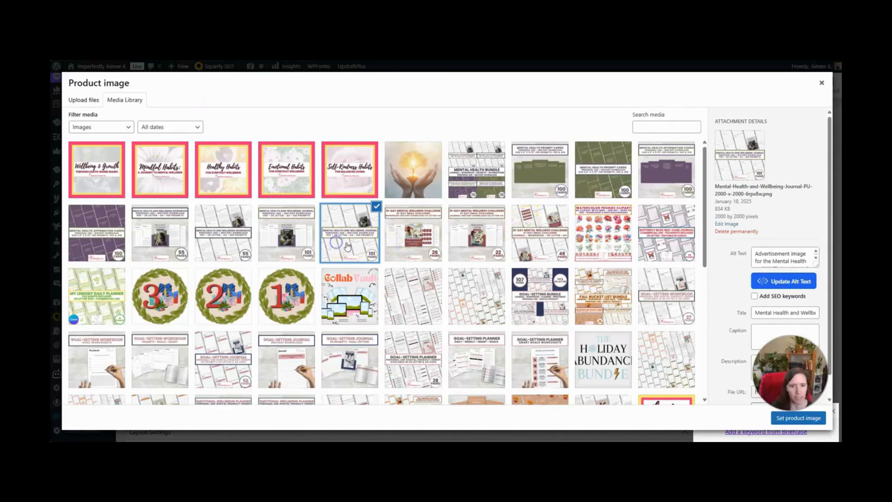
pyautogui.scroll(-3, 762, 241)
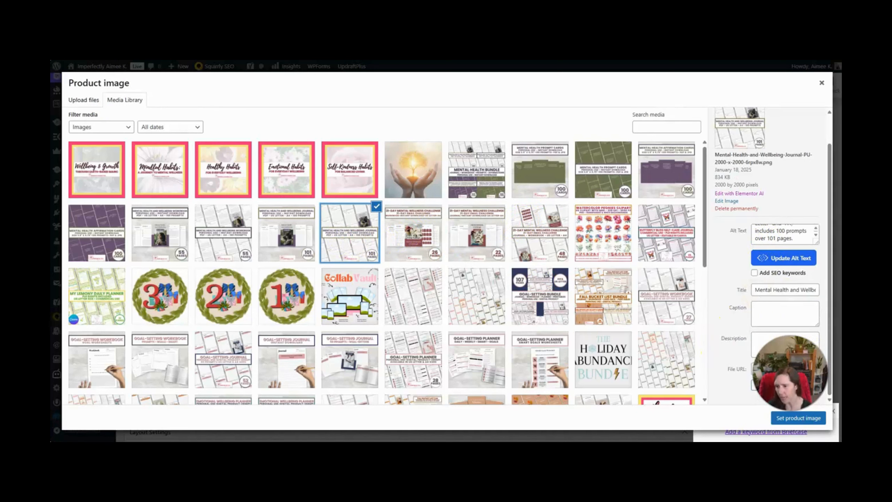
pyautogui.click(778, 418)
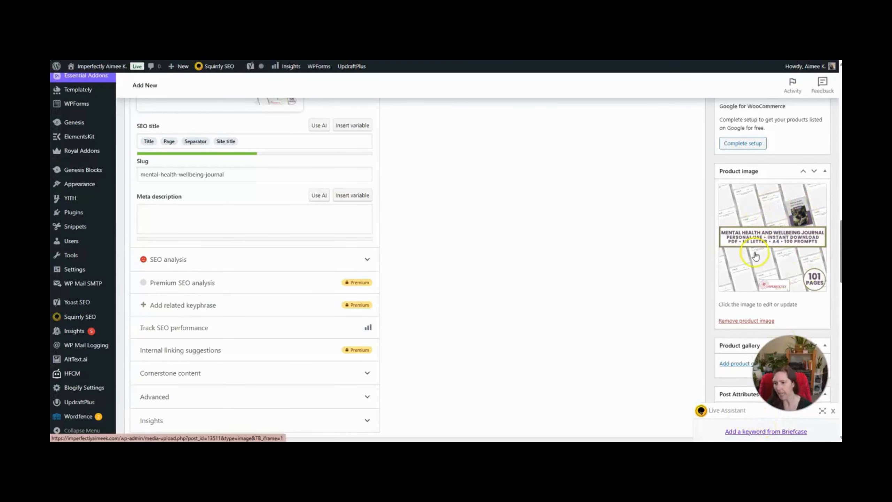
# Add the second Mental Health and Wellbeing Journal mockup, with the cover centred over open pages, to the product gallery
pyautogui.scroll(-2, 756, 256)
pyautogui.click(747, 281)
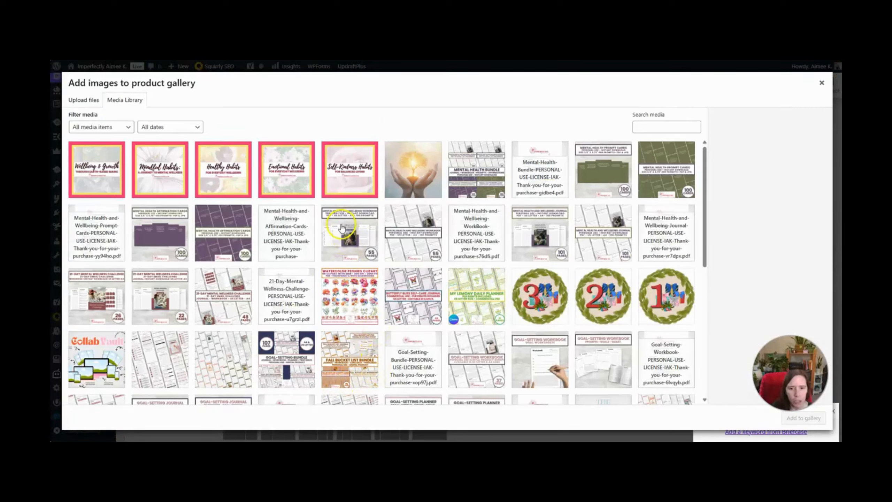
pyautogui.click(540, 234)
pyautogui.click(796, 426)
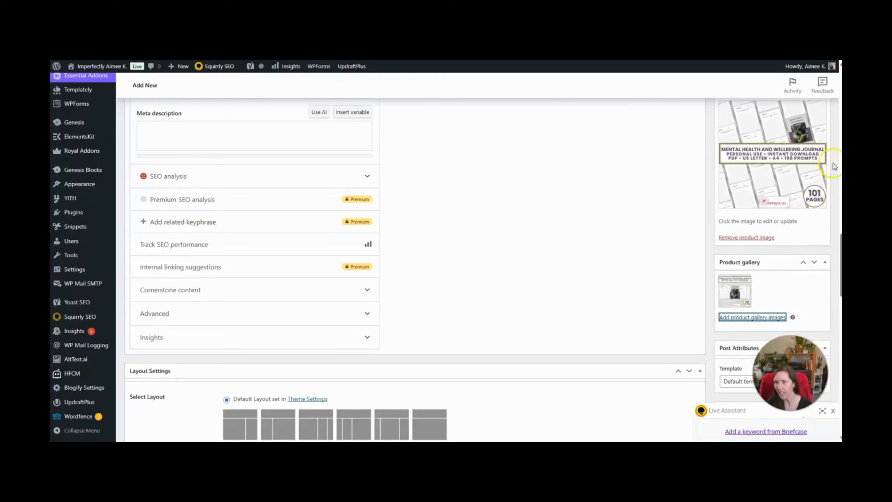
# Examine the product's template choices and its Kit Integration, Brands, AltText.ai and Secondary Image settings
pyautogui.scroll(-5, 733, 175)
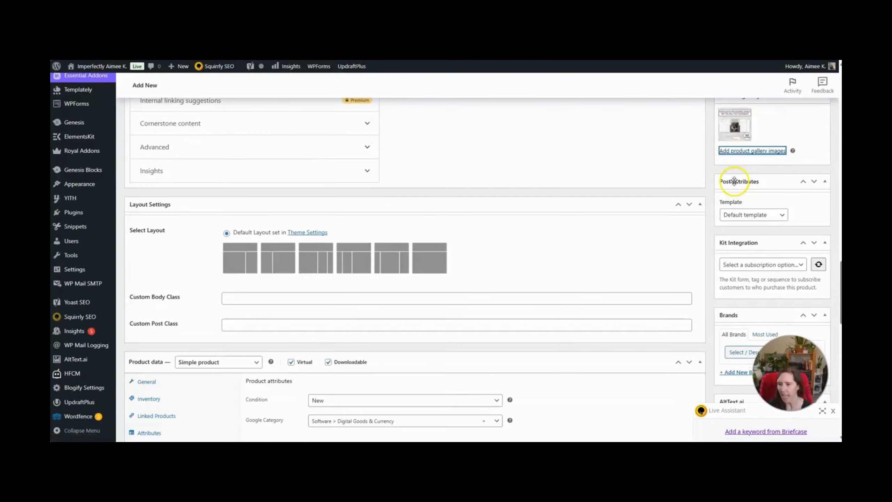
pyautogui.click(775, 215)
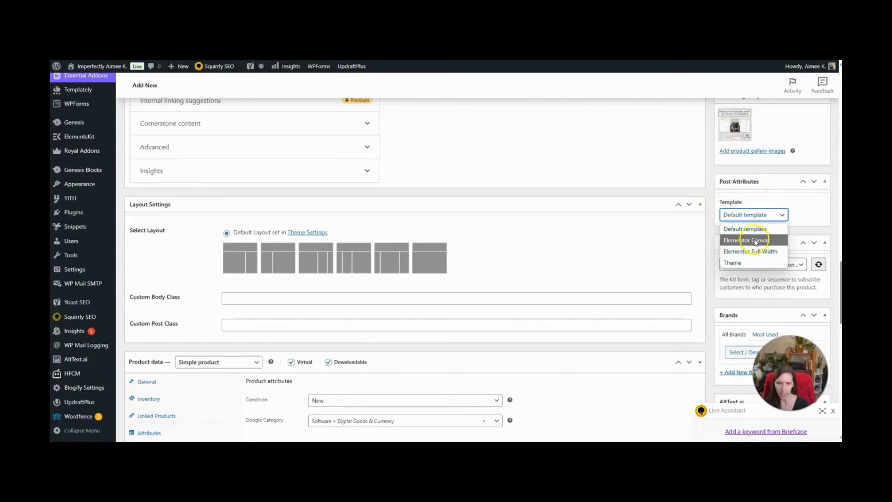
pyautogui.click(801, 215)
pyautogui.scroll(-1, 807, 246)
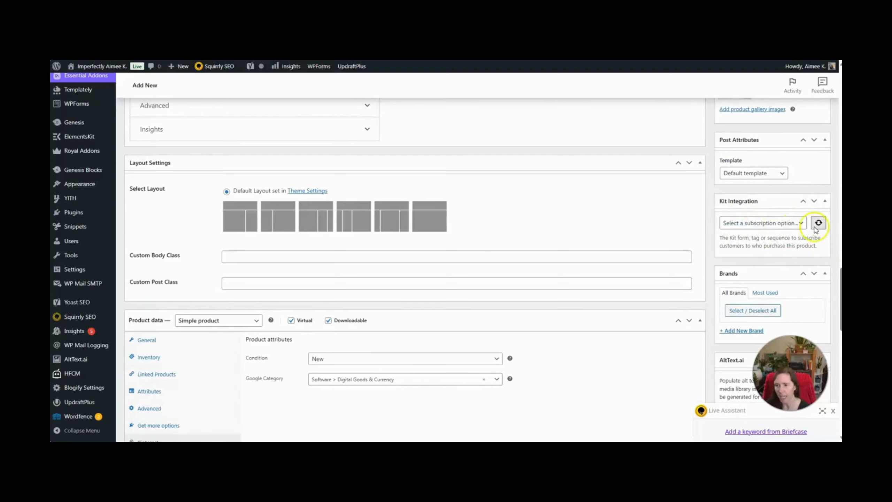
pyautogui.scroll(-3, 814, 237)
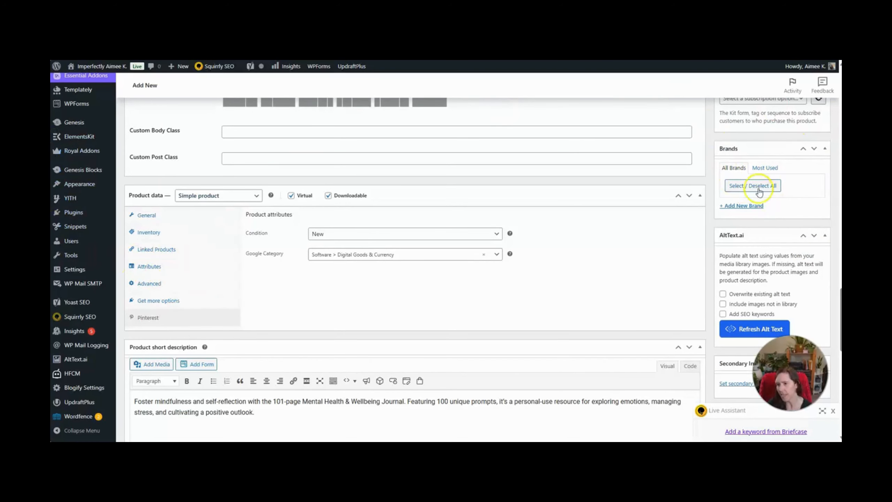
pyautogui.scroll(-2, 778, 200)
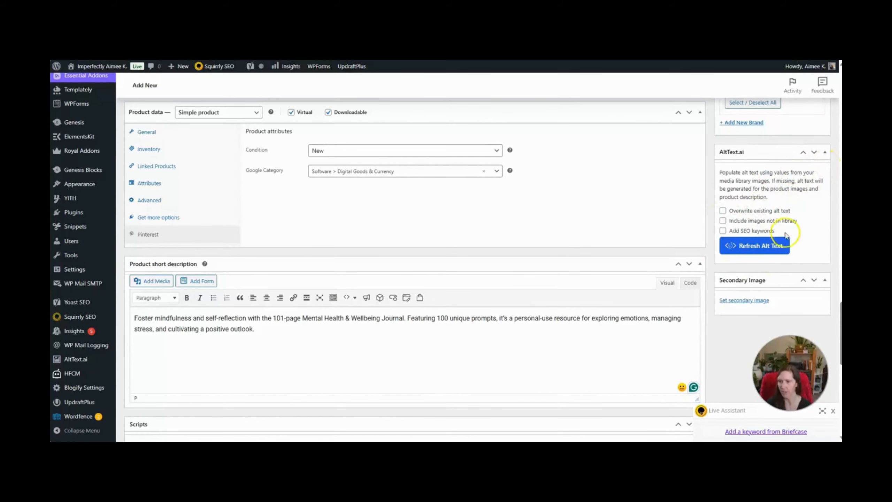
pyautogui.scroll(-2, 807, 244)
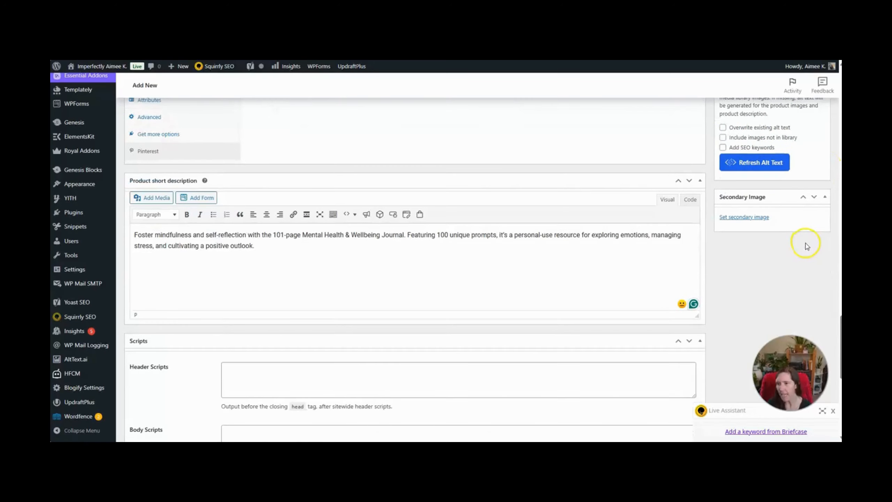
pyautogui.scroll(-1, 808, 246)
pyautogui.scroll(6, 751, 179)
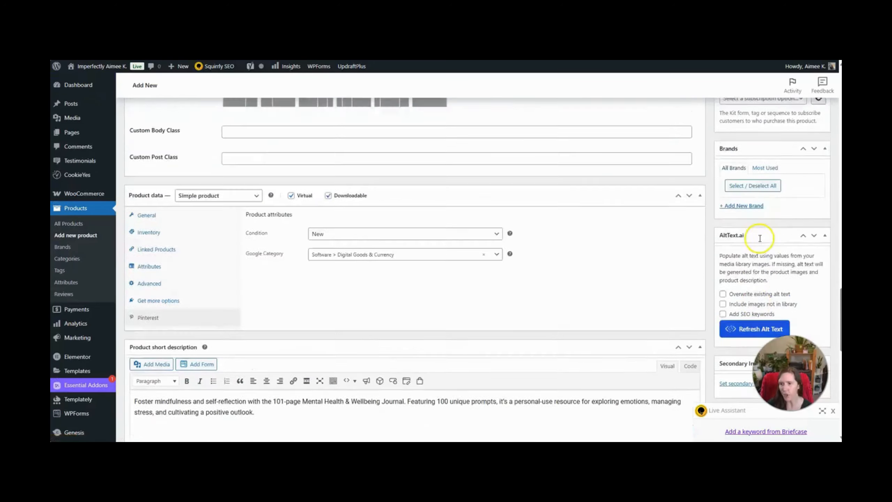
pyautogui.scroll(-6, 761, 238)
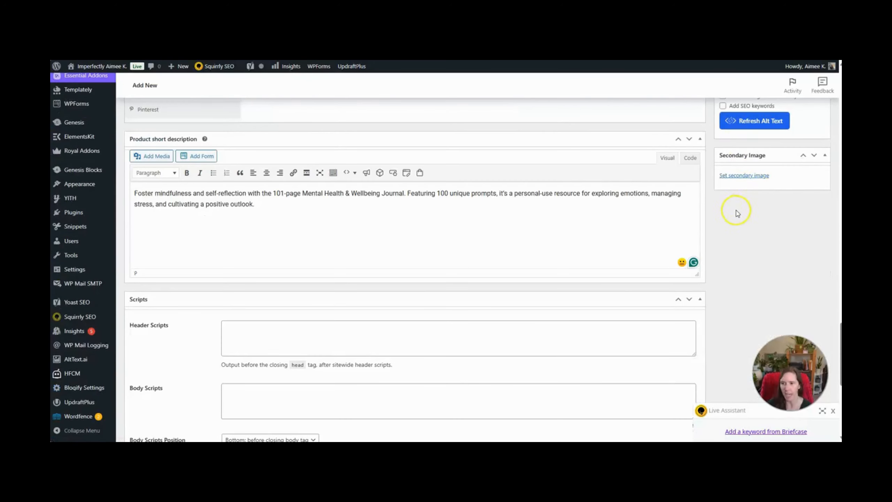
pyautogui.scroll(8, 751, 208)
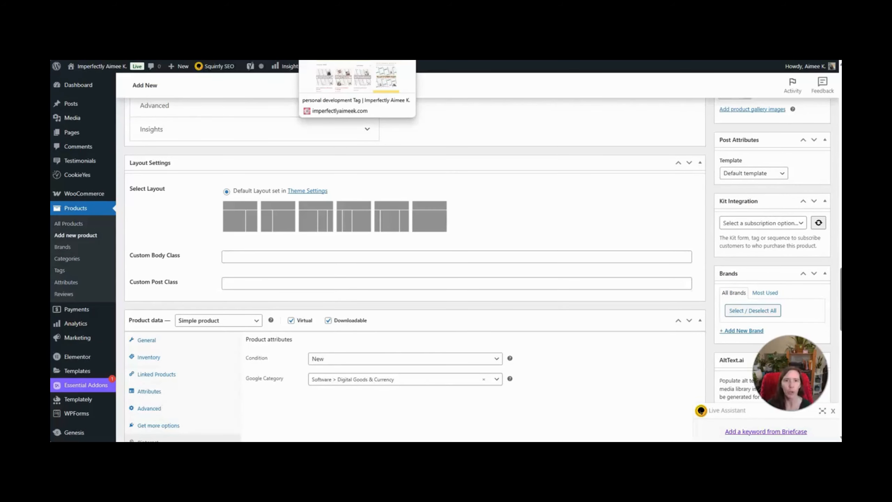
# Open the live Mental Health and Wellbeing Journal listing and examine how the main and gallery images are displayed
pyautogui.click(330, 22)
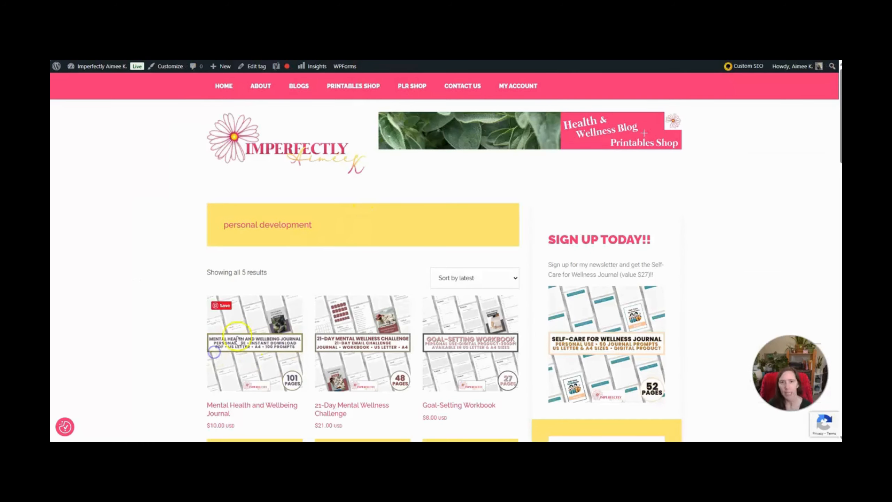
pyautogui.click(212, 348)
pyautogui.scroll(-5, 412, 229)
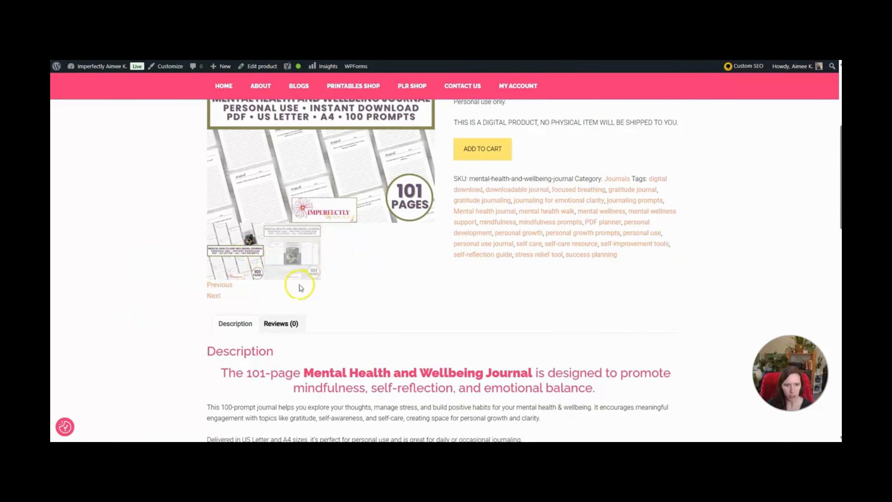
pyautogui.scroll(1, 360, 332)
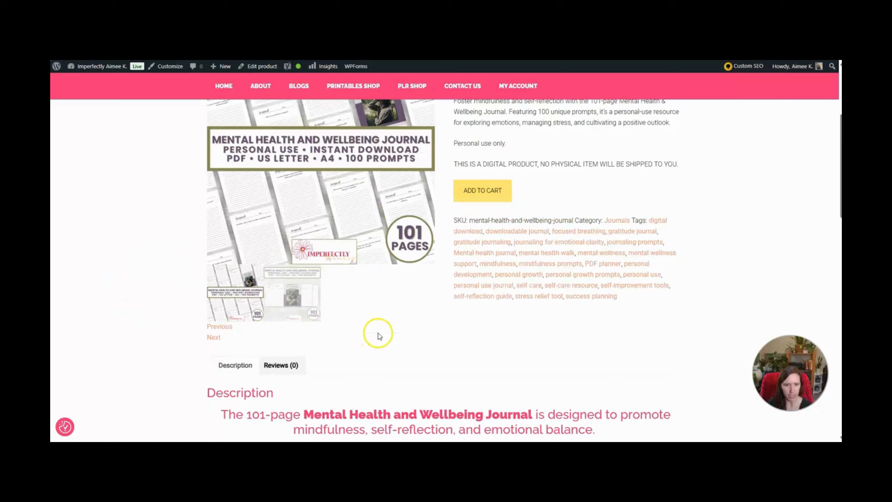
pyautogui.click(304, 303)
pyautogui.scroll(2, 384, 303)
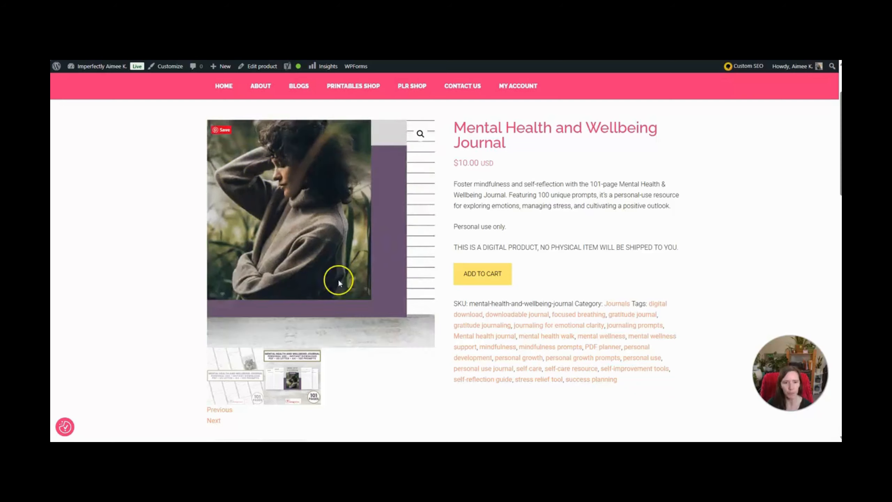
pyautogui.click(235, 393)
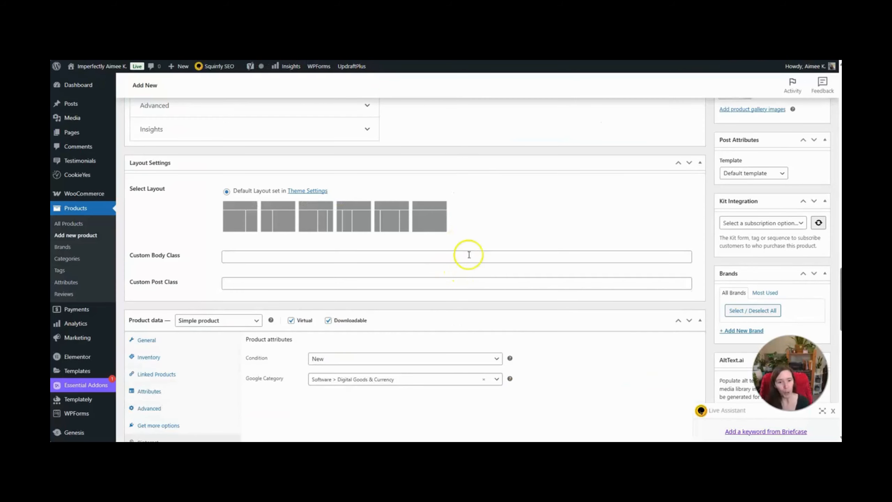
# Look over the remaining settings of the Mental Health & Wellbeing Journal draft and publish the product
pyautogui.scroll(-5, 446, 253)
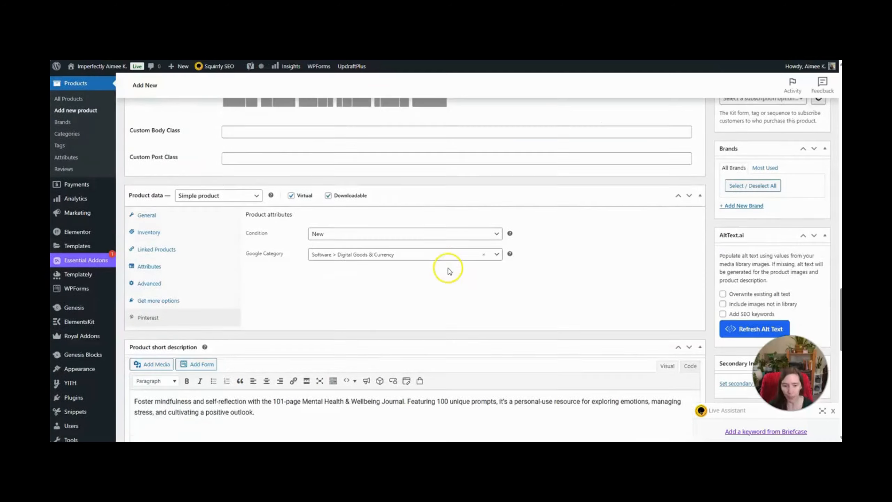
pyautogui.scroll(2, 448, 283)
pyautogui.scroll(-8, 449, 285)
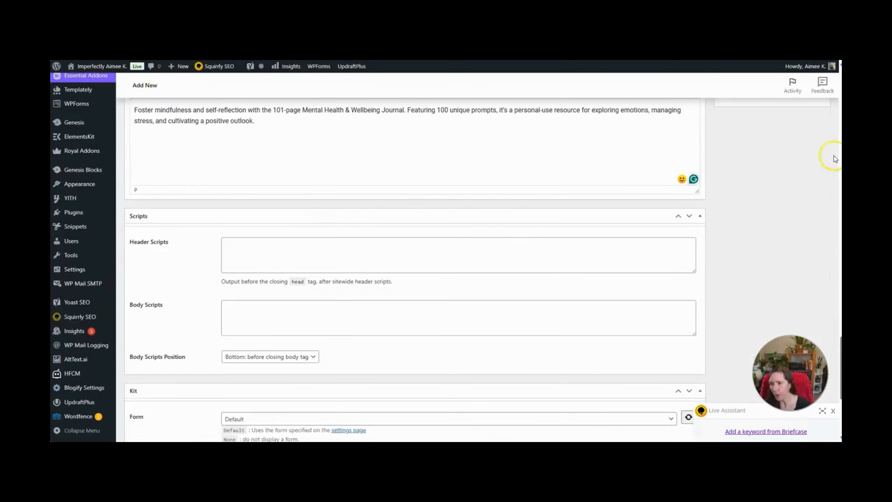
pyautogui.scroll(-5, 512, 224)
pyautogui.scroll(15, 522, 251)
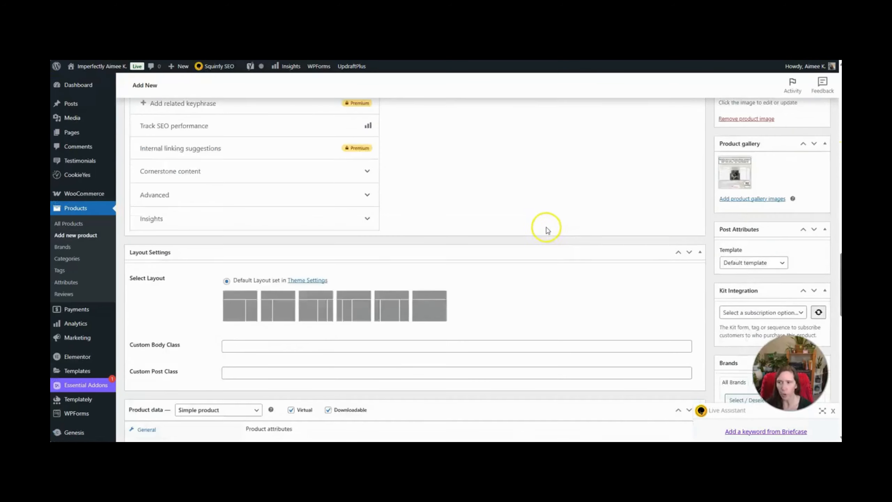
pyautogui.scroll(5, 554, 228)
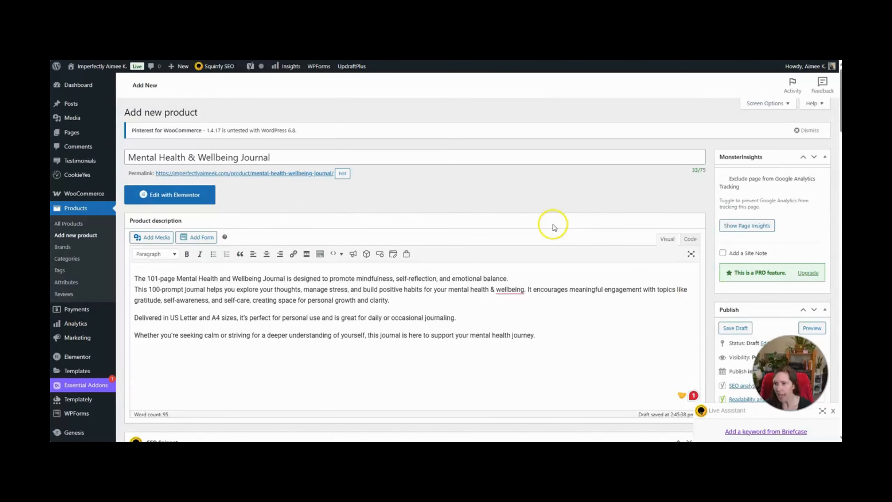
pyautogui.scroll(-3, 770, 251)
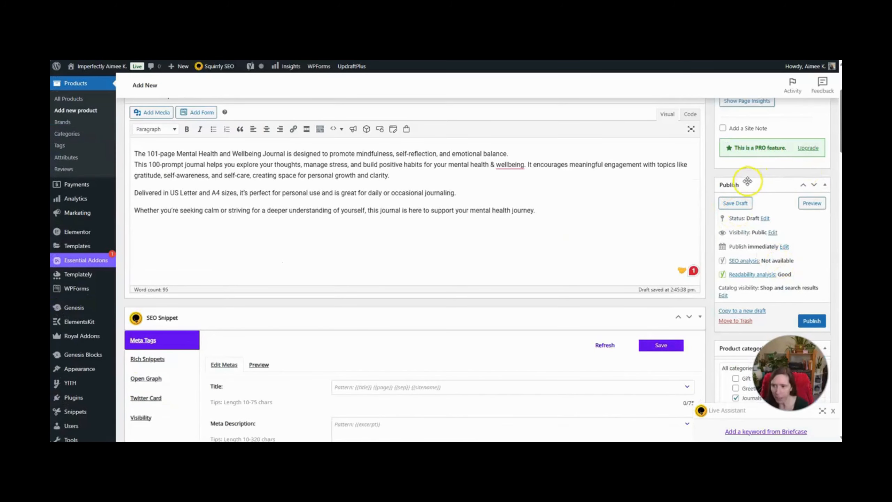
pyautogui.click(821, 320)
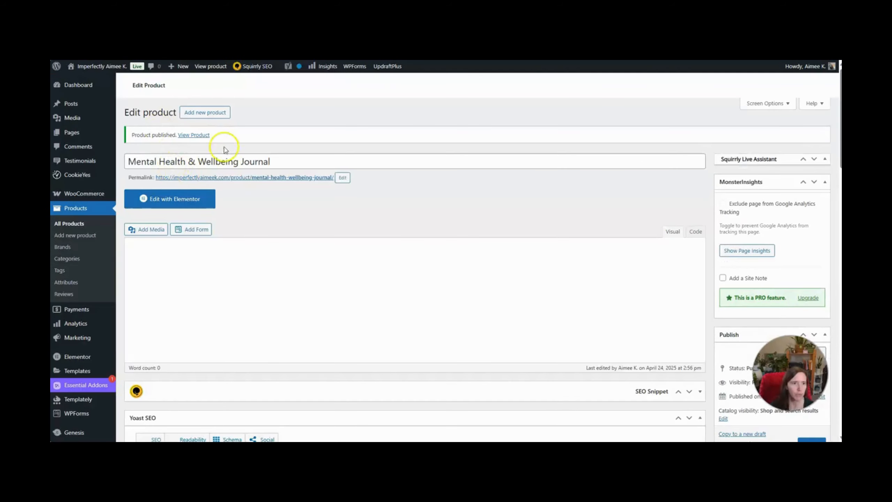
# Open the published Mental Health & Wellbeing Journal page in a new tab and examine its description, related products and sidebar
pyautogui.rightClick(195, 134)
pyautogui.click(216, 142)
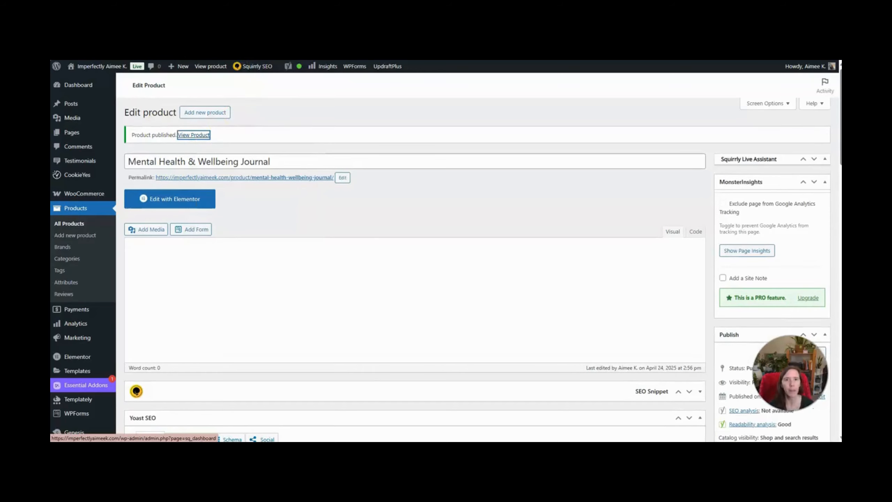
pyautogui.click(269, 31)
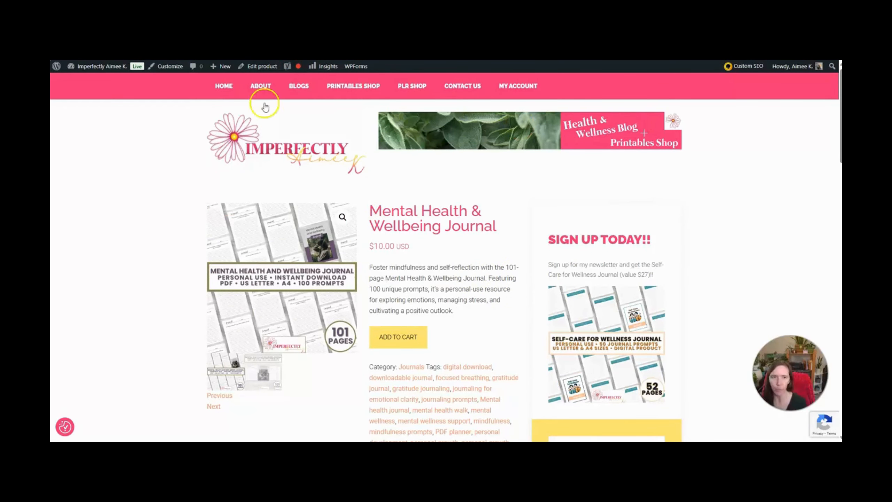
pyautogui.scroll(-1, 612, 315)
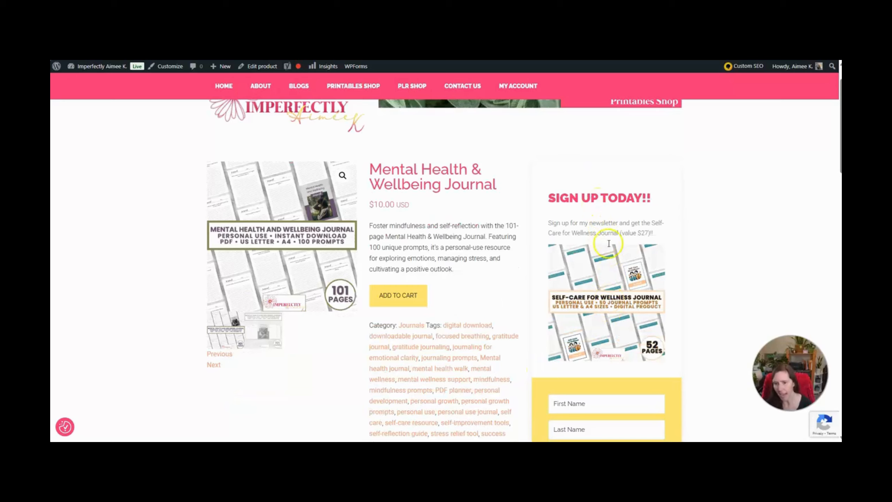
pyautogui.scroll(-11, 575, 257)
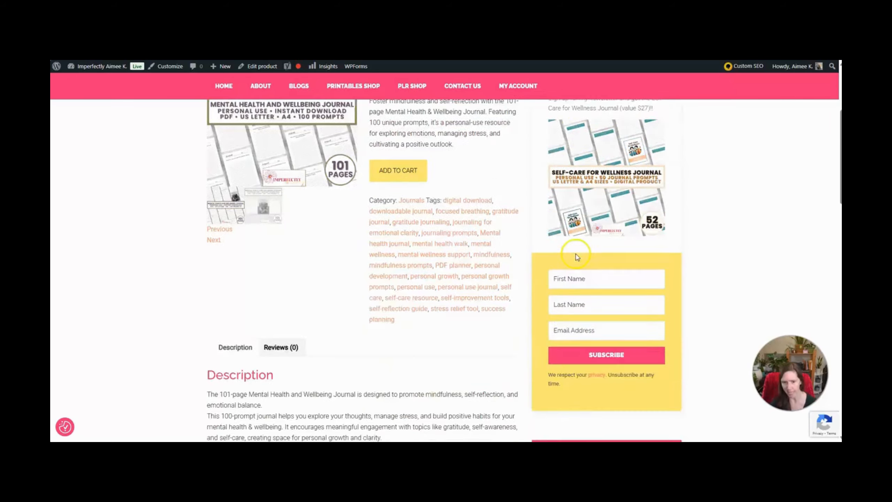
pyautogui.scroll(-11, 572, 257)
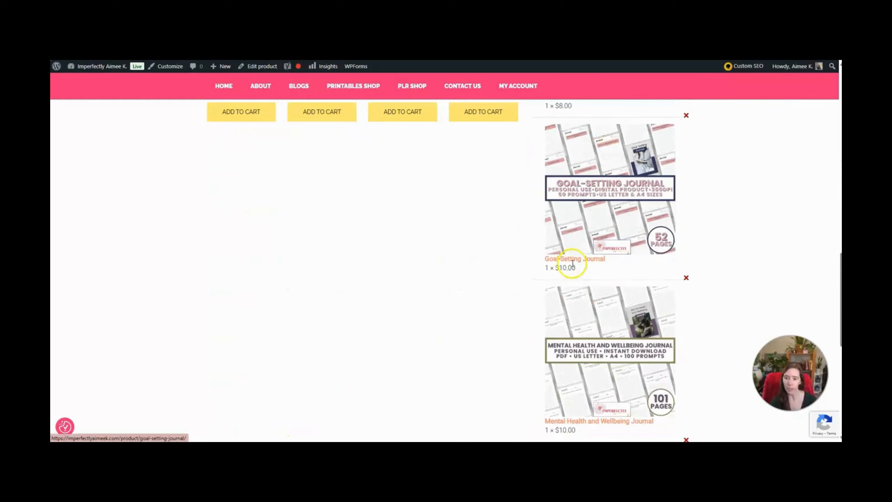
pyautogui.scroll(12, 579, 267)
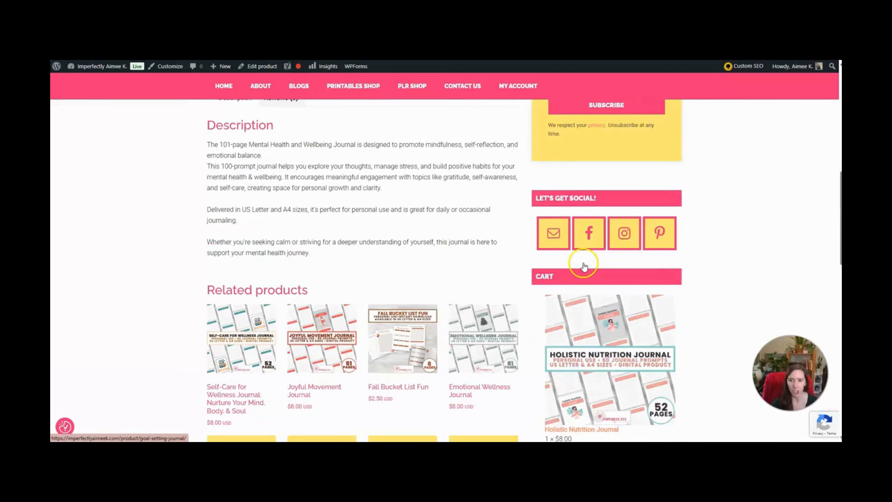
pyautogui.scroll(-2, 587, 262)
pyautogui.scroll(10, 591, 262)
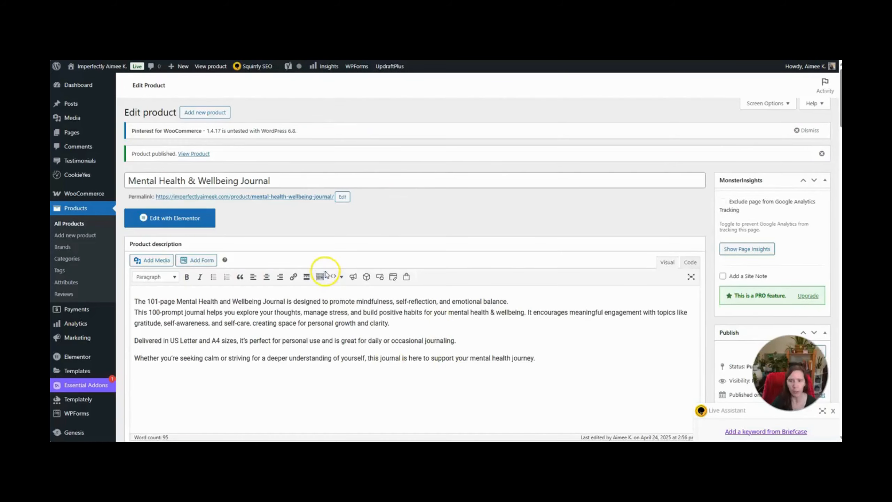
# Set the product's layout to full width without a sidebar and update the Mental Health & Wellbeing Journal
pyautogui.scroll(-12, 337, 275)
pyautogui.scroll(-10, 346, 276)
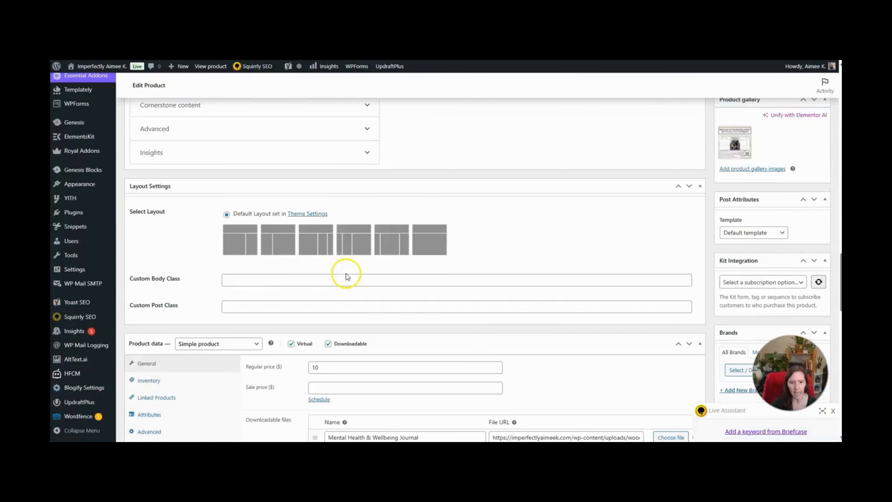
pyautogui.click(428, 241)
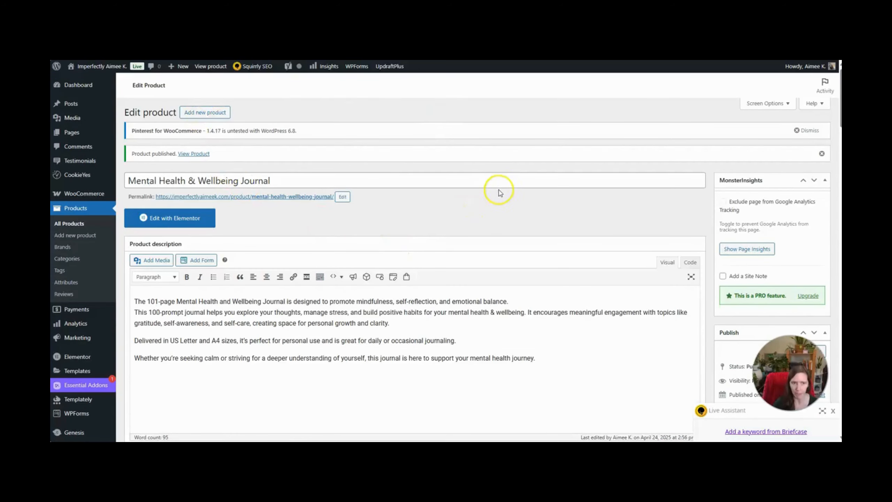
pyautogui.scroll(-10, 576, 206)
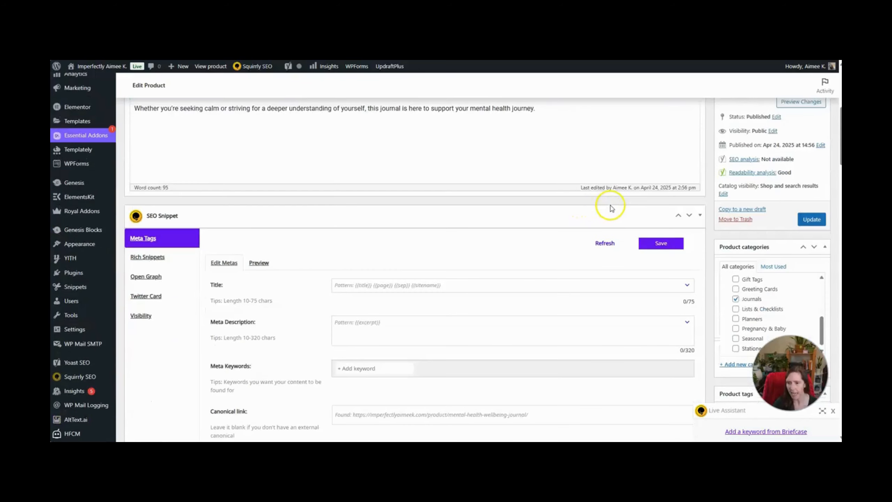
pyautogui.scroll(-10, 608, 208)
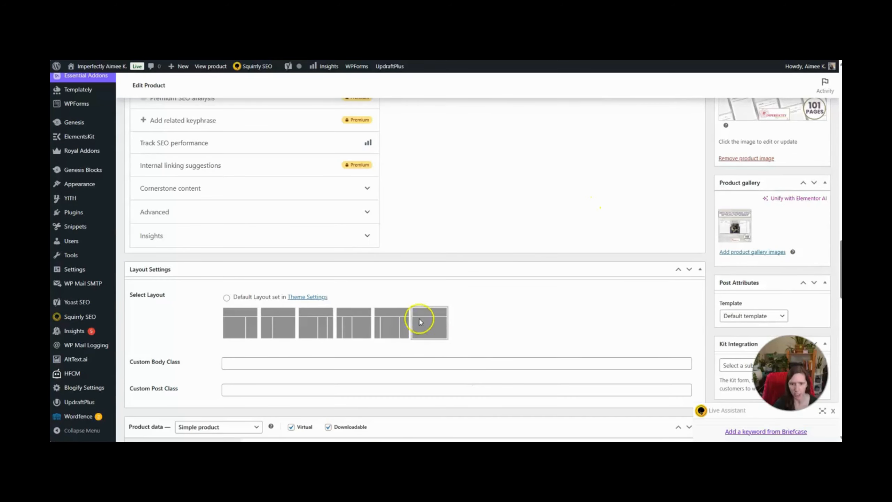
pyautogui.scroll(10, 727, 309)
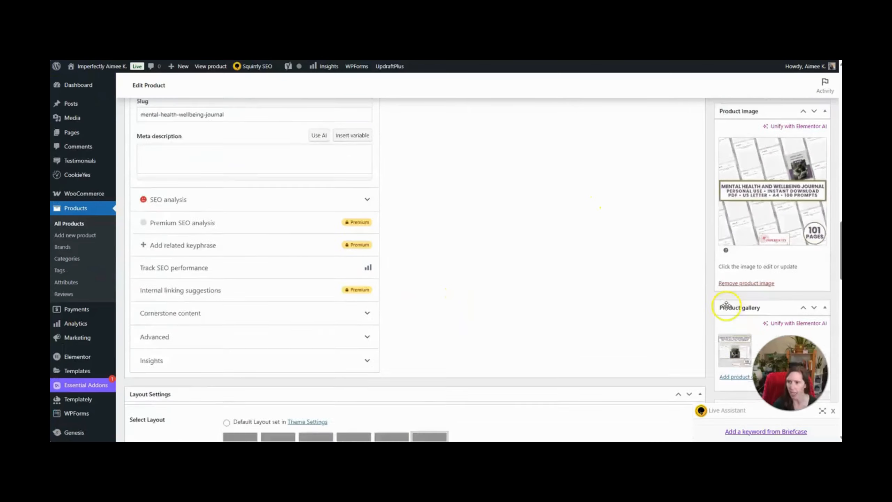
pyautogui.scroll(5, 723, 306)
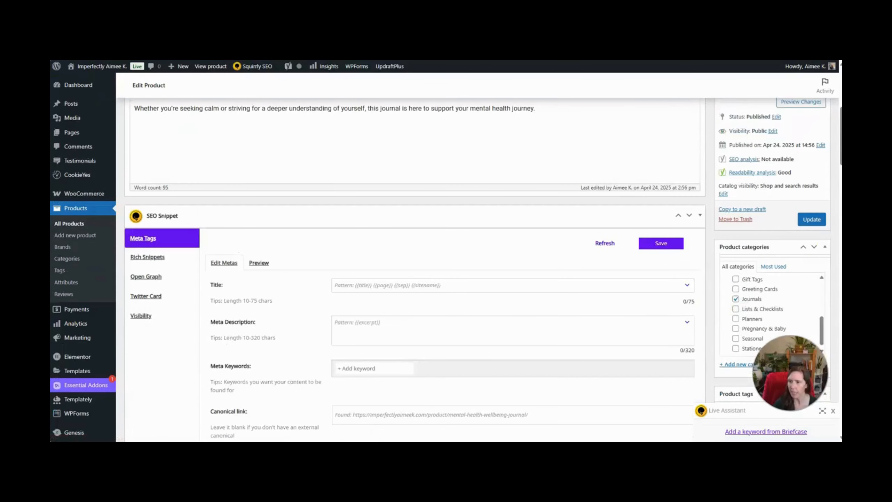
pyautogui.click(812, 219)
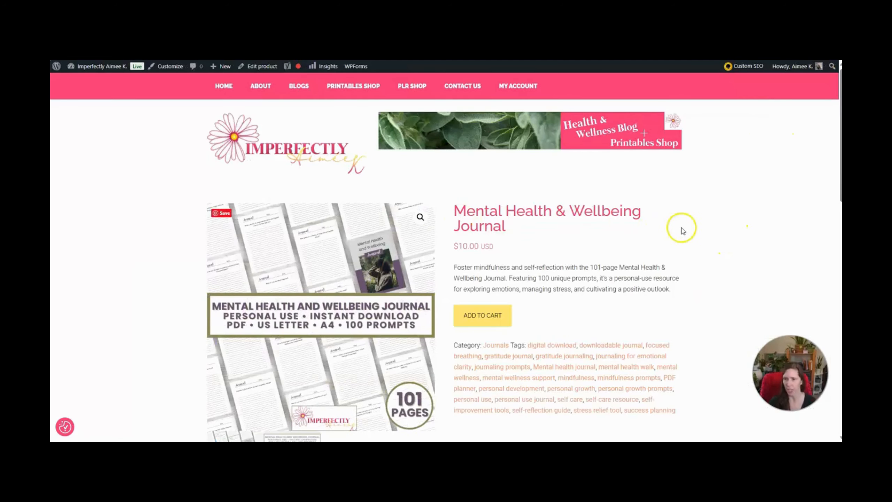
# Examine the updated live journal page in its full-width layout, from the product images through the description to the related products
pyautogui.scroll(-10, 802, 253)
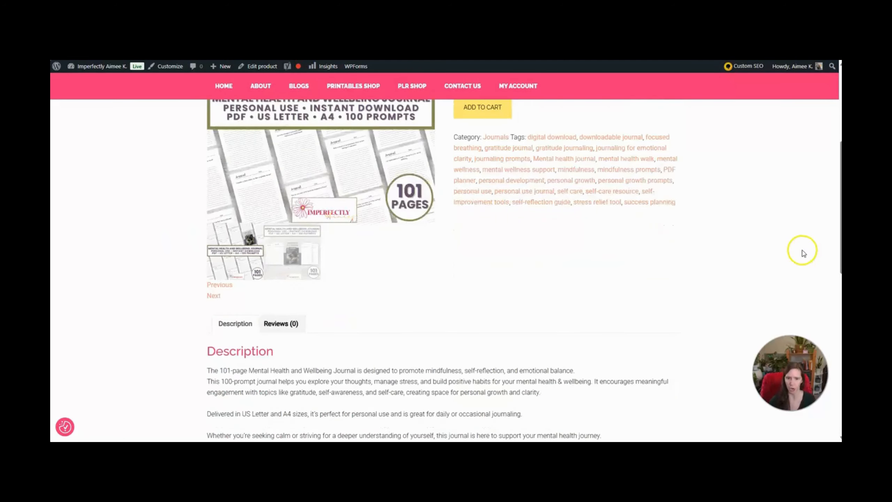
pyautogui.scroll(-7, 802, 255)
pyautogui.scroll(5, 802, 255)
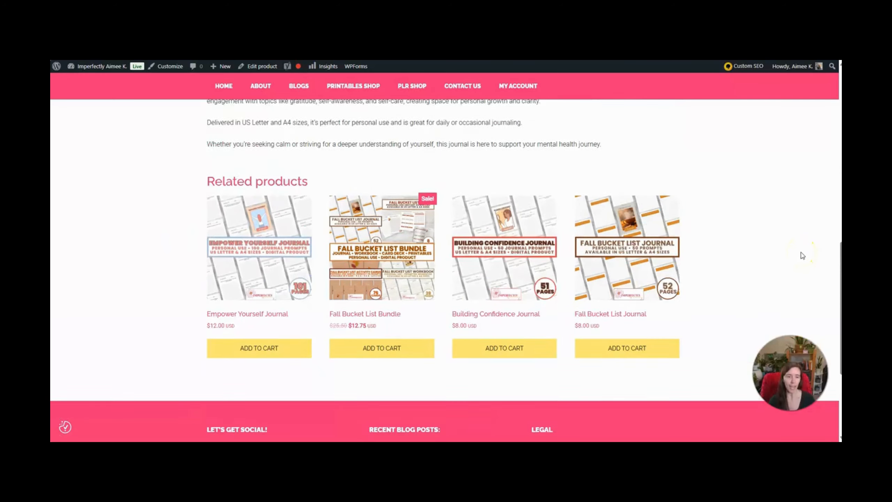